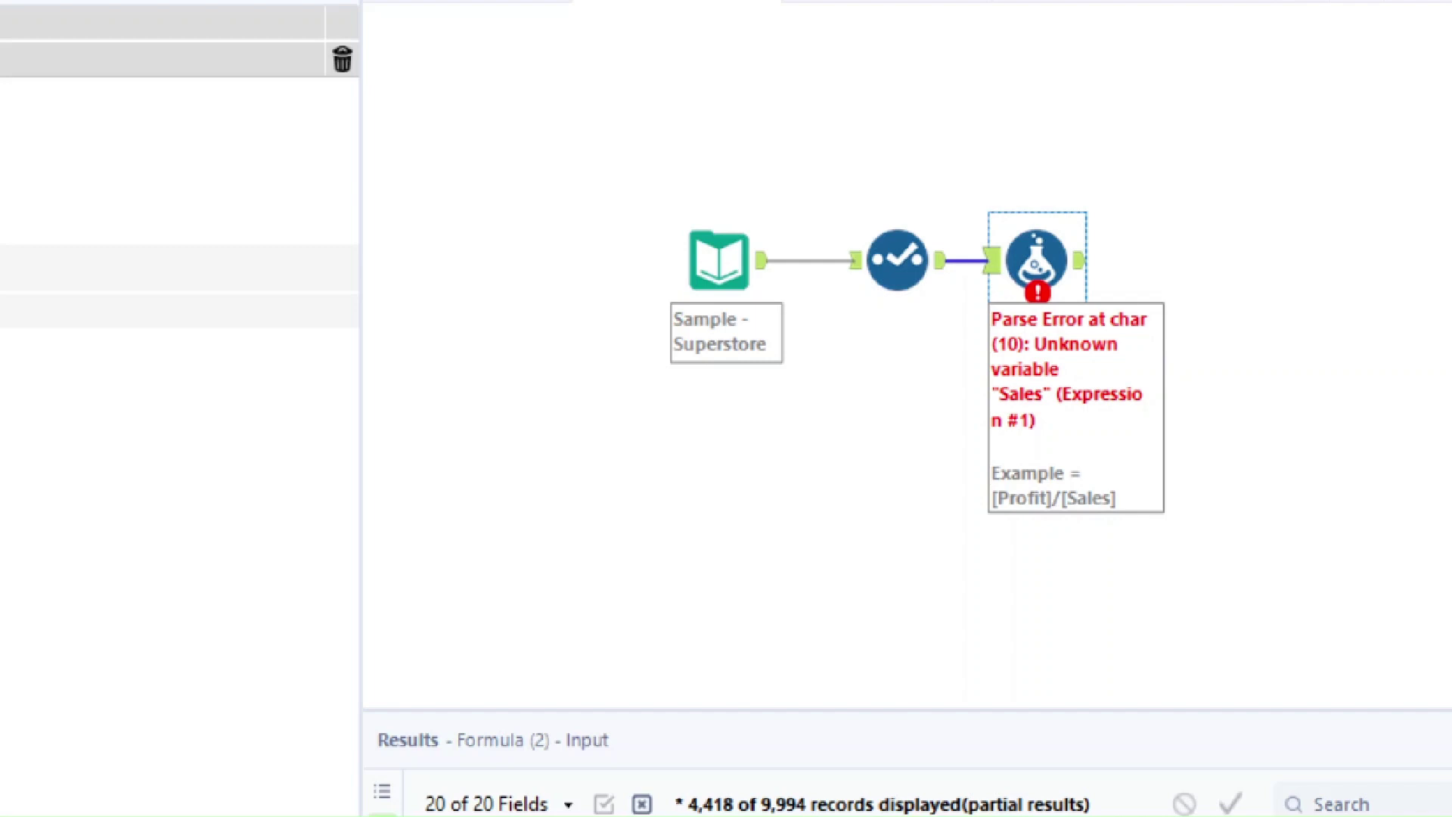
right_click(953, 415)
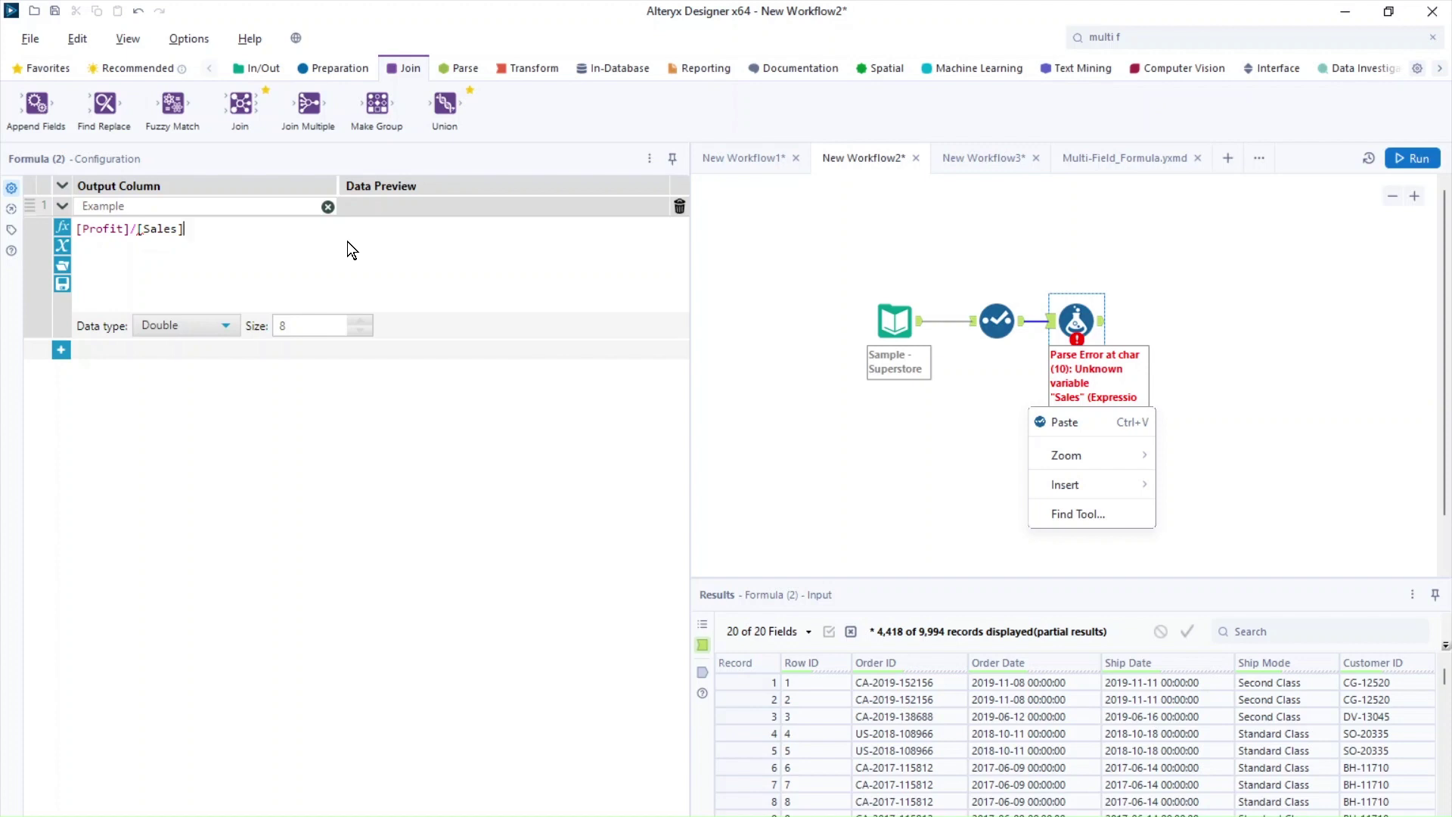
mouse_move(139, 231)
drag(127, 213, 214, 255)
- Include the Sales field in the Select tool's output
key(Escape)
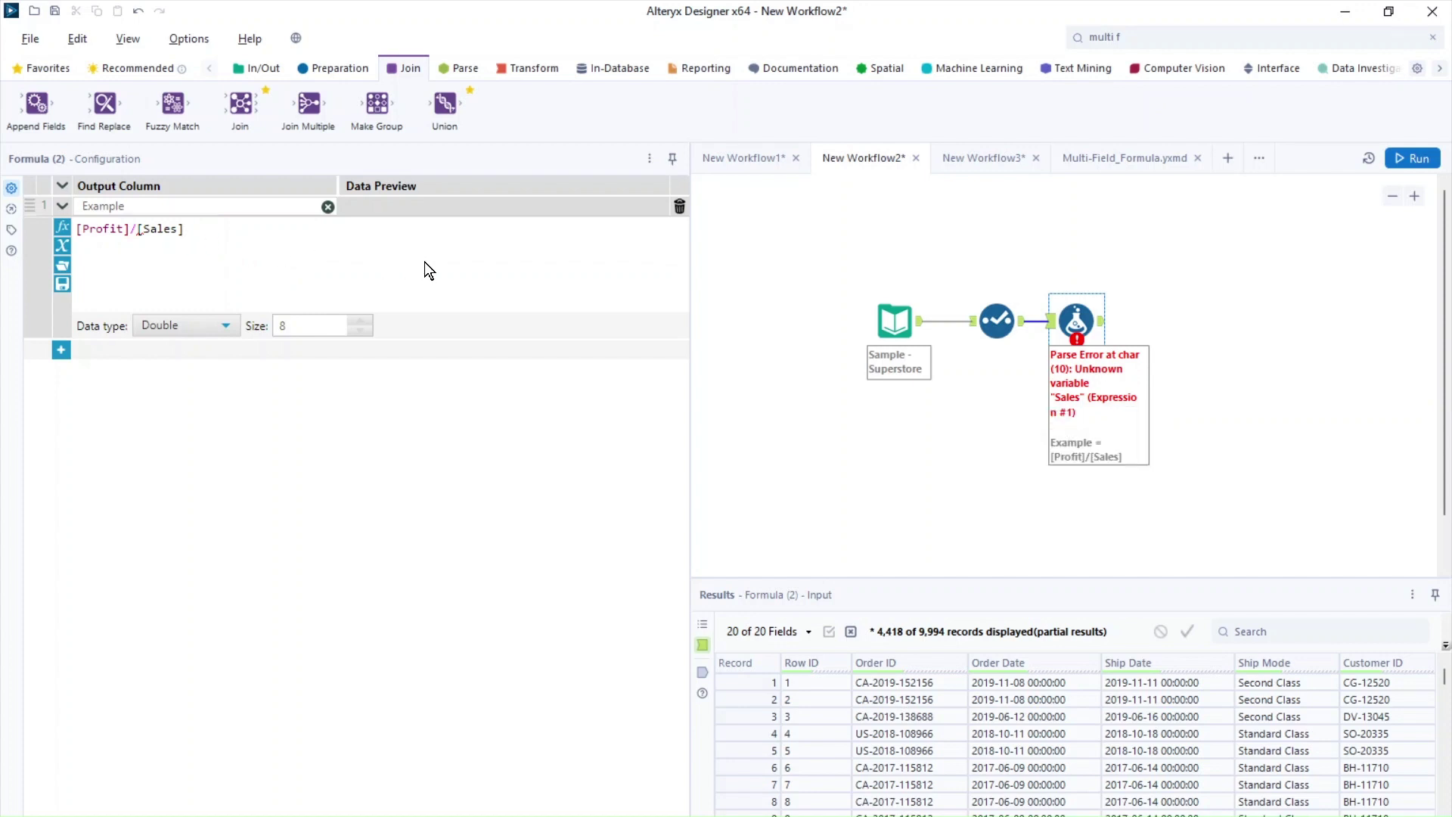
click(1004, 326)
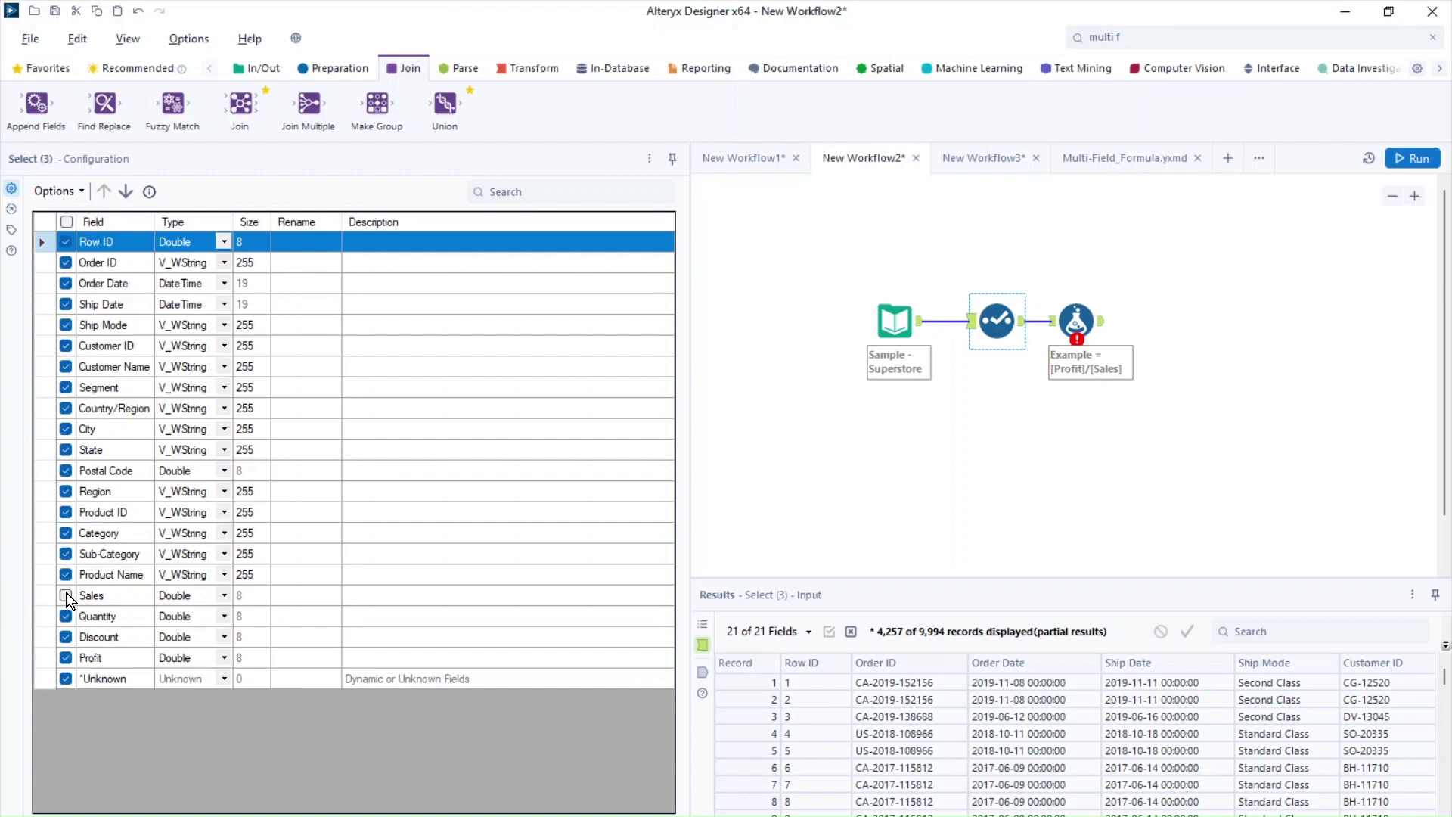
click(65, 595)
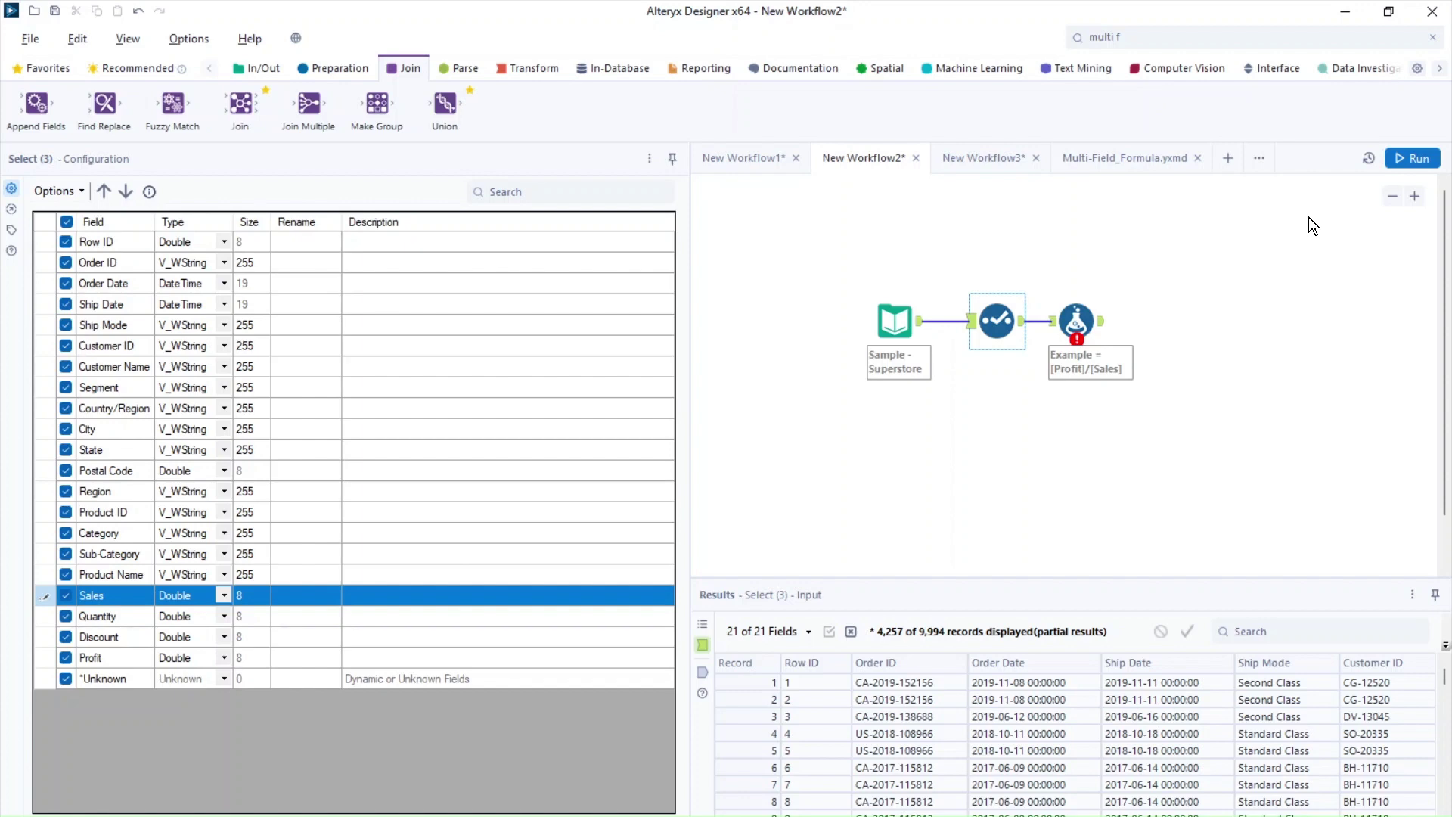
- Run the workflow and confirm the Formula's [Profit]/[Sales] preview now shows 0.16
click(1330, 211)
click(1411, 157)
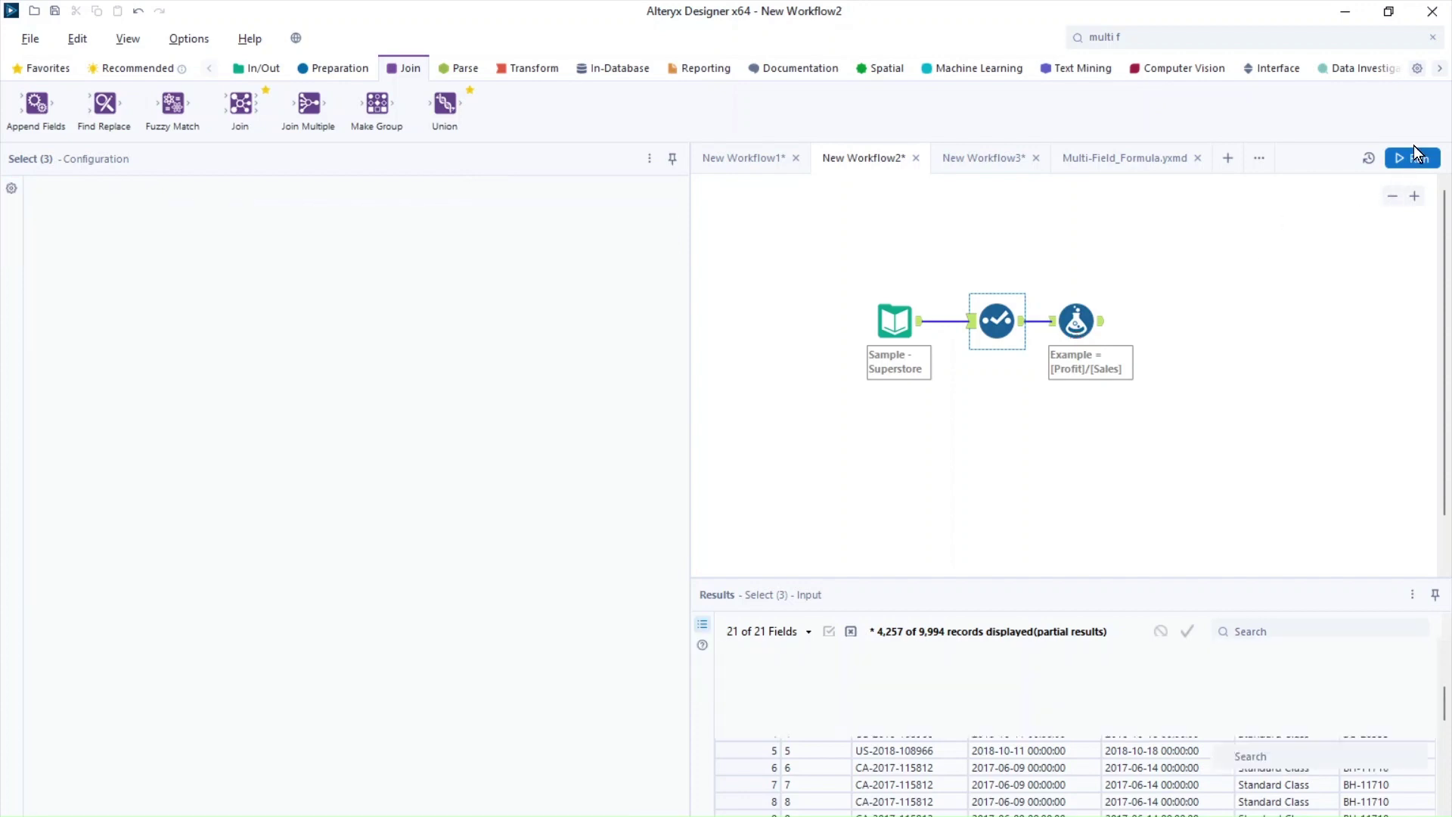
click(1091, 330)
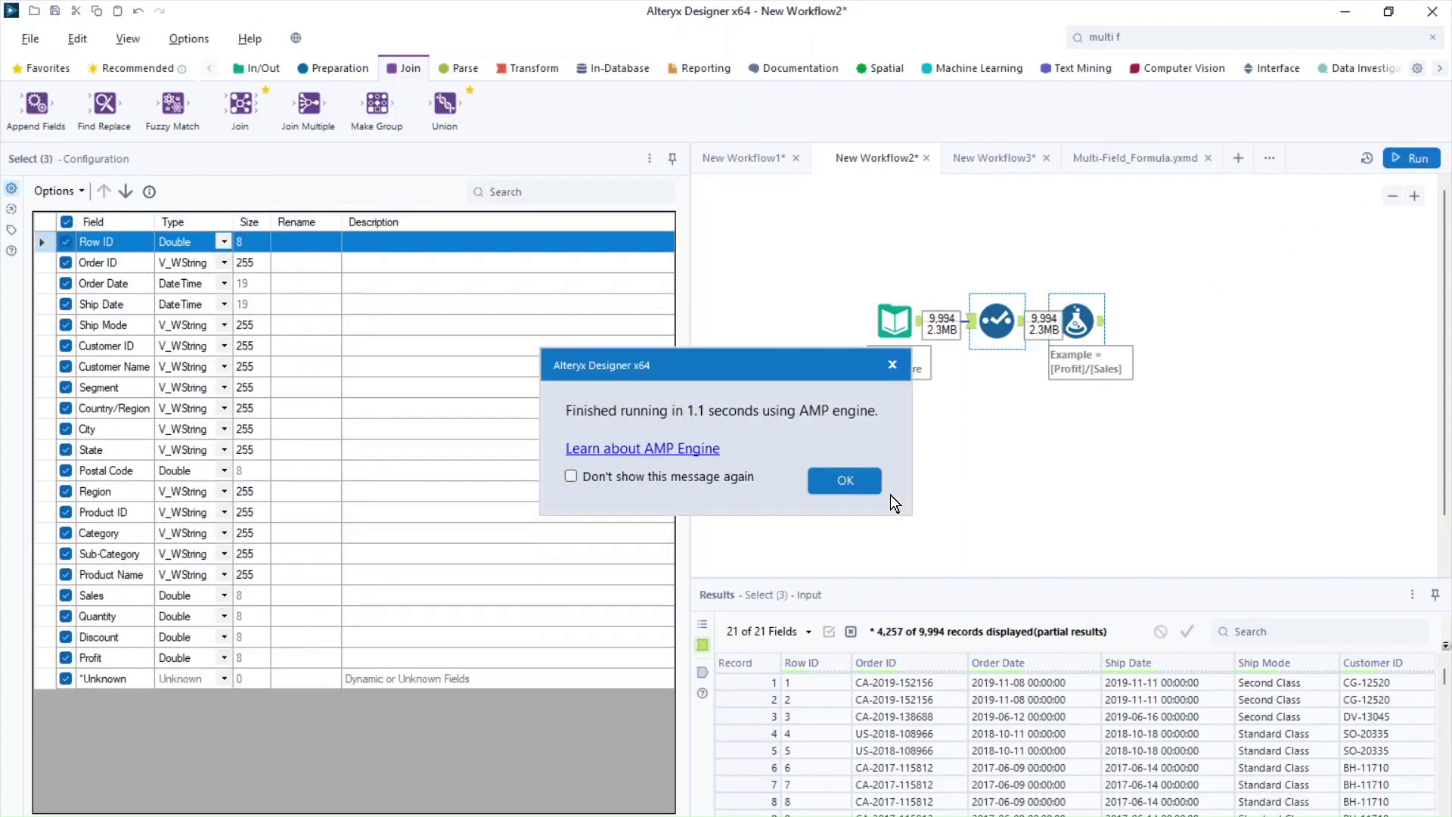
click(850, 470)
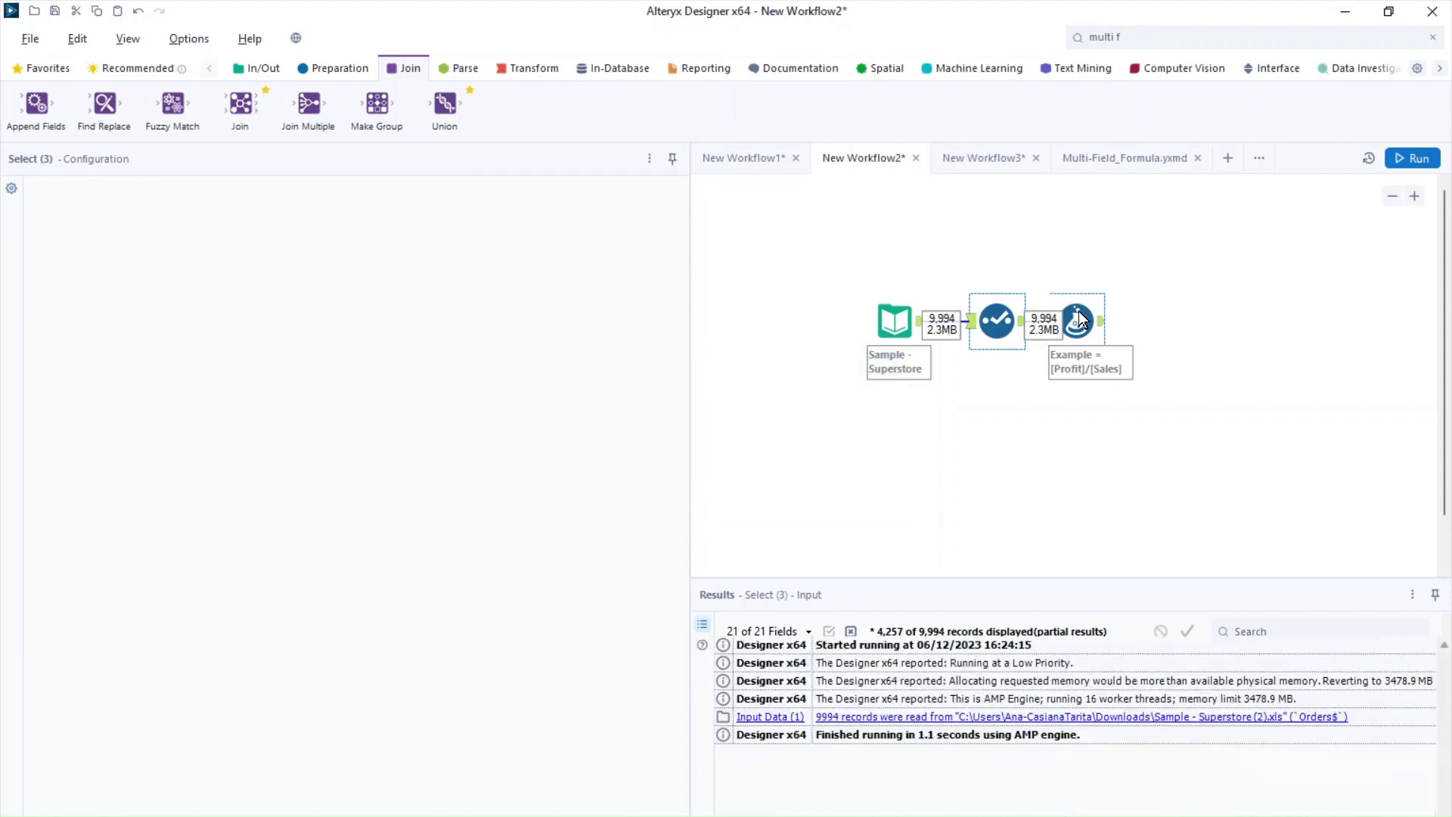
click(1077, 314)
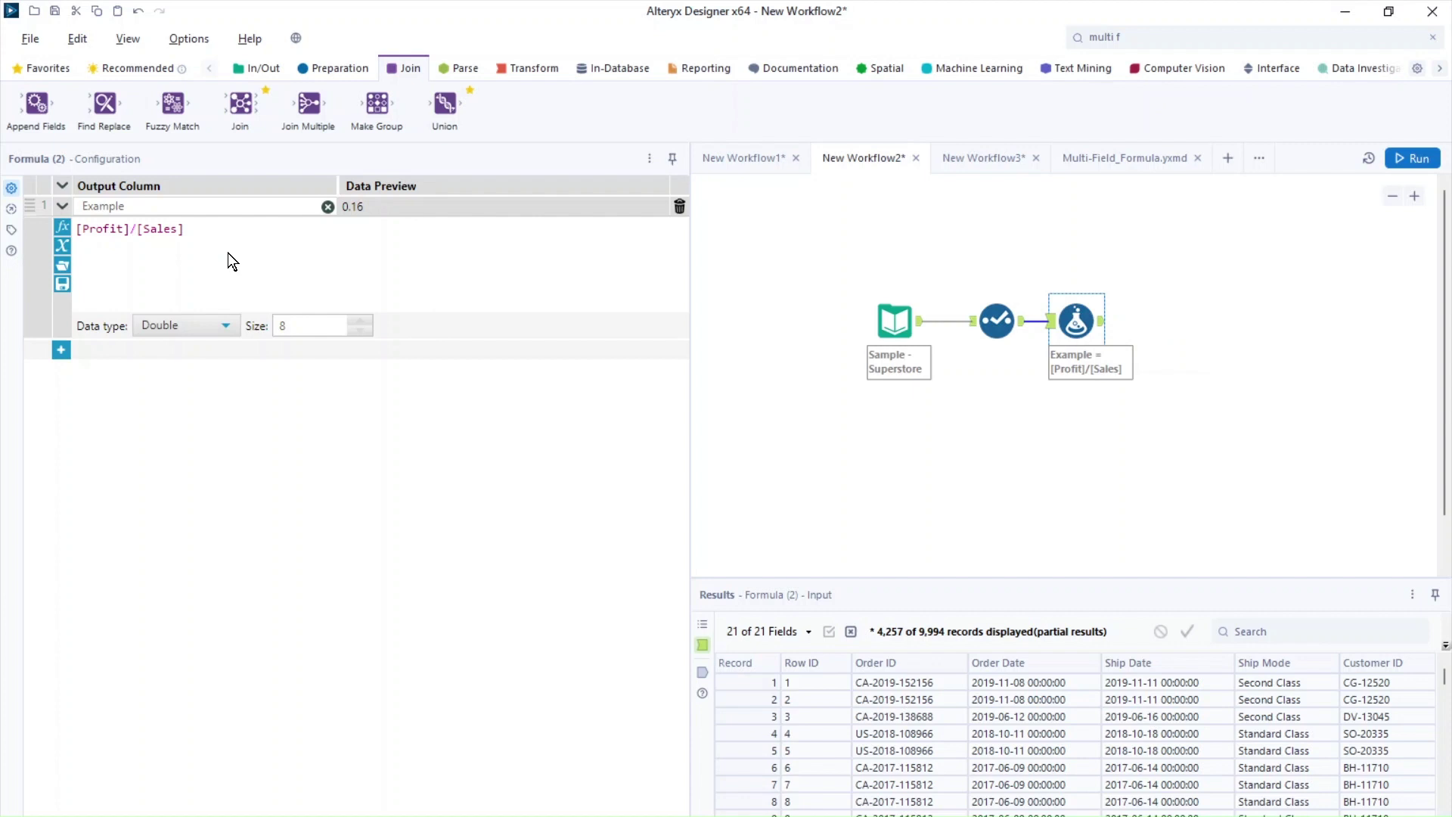
drag(125, 203, 227, 258)
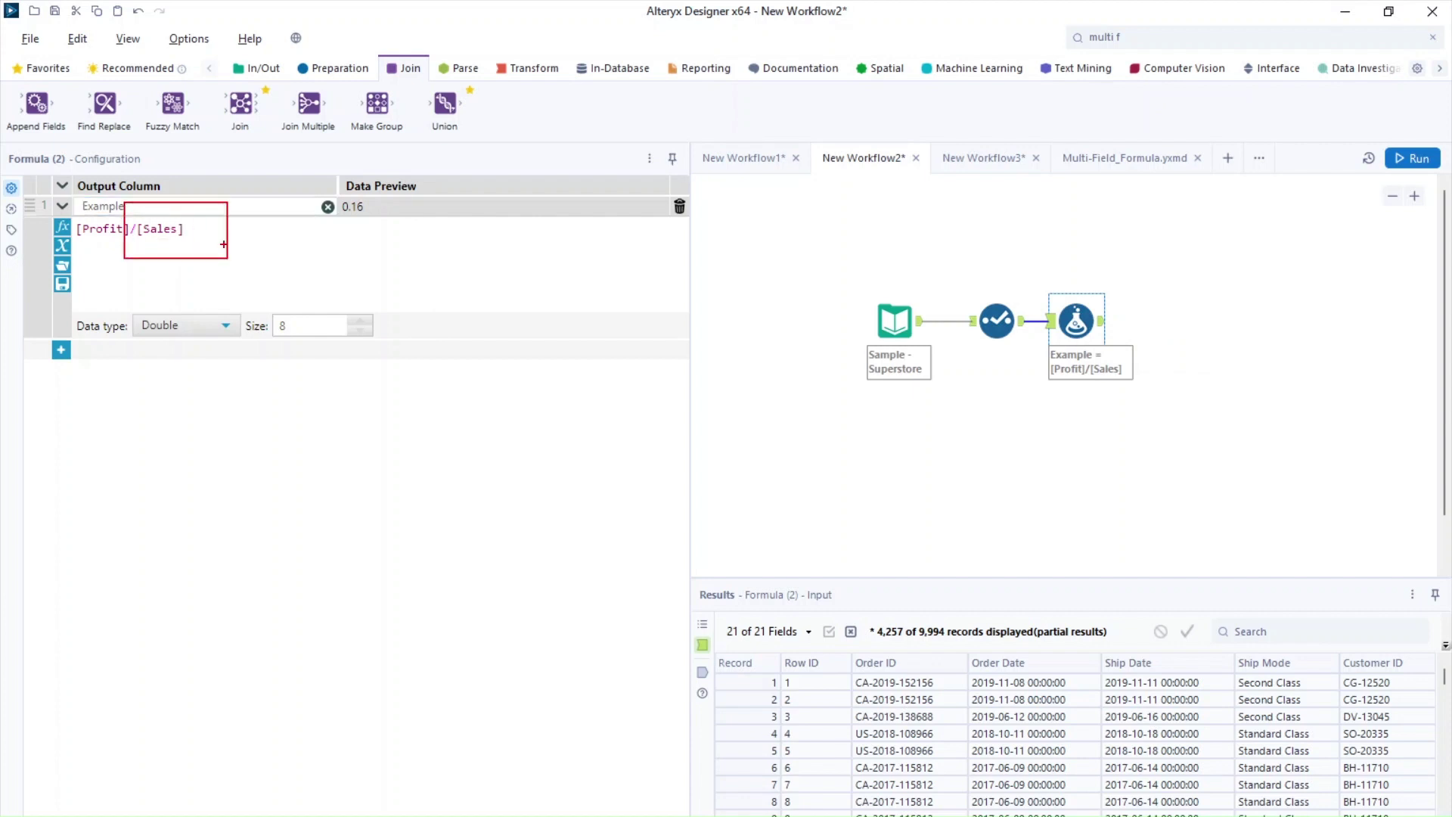
key(Escape)
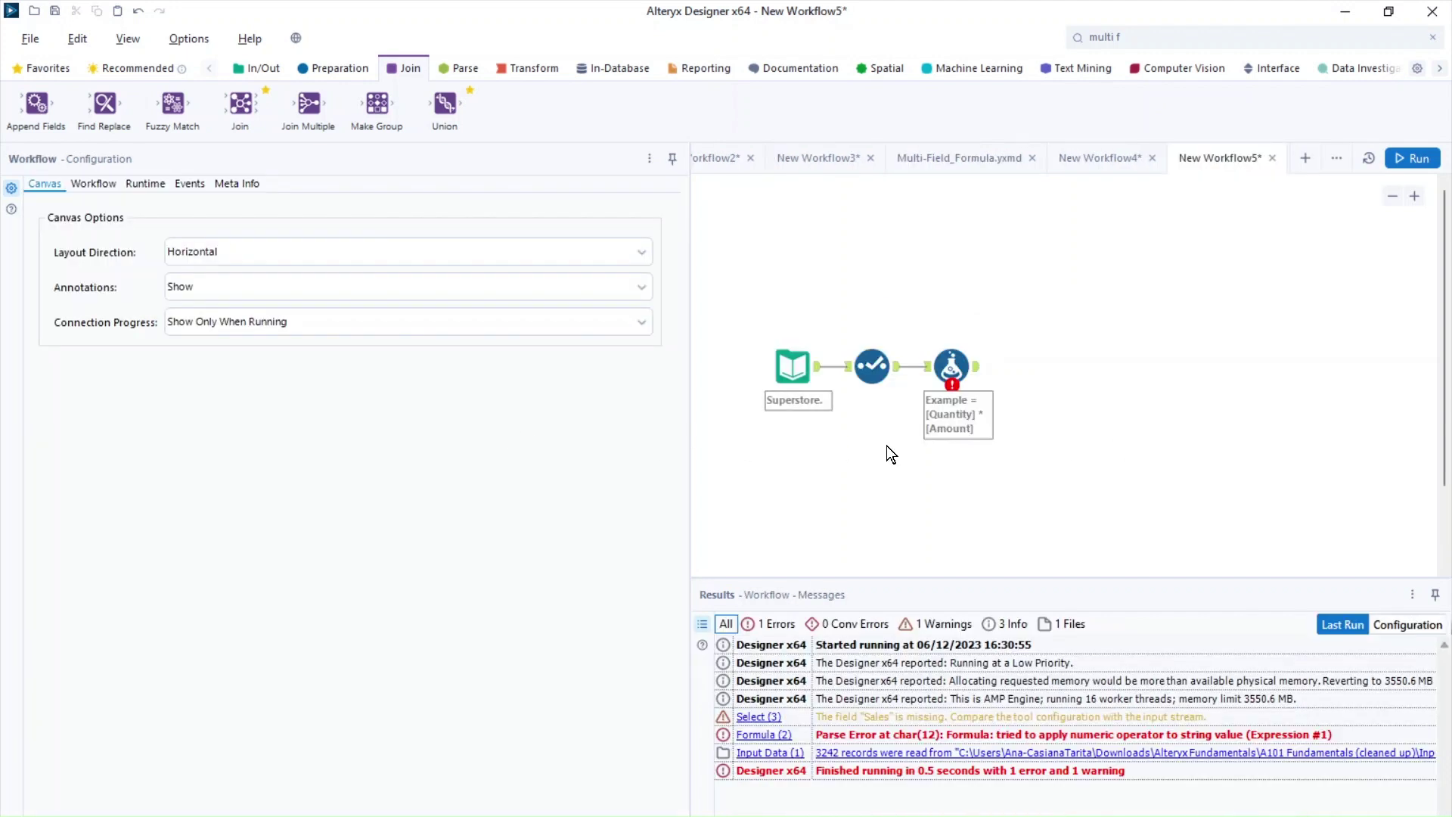
- Inspect New Workflow5's Formula, highlighting [Quantity], [Amount] and the empty Data Preview
click(950, 366)
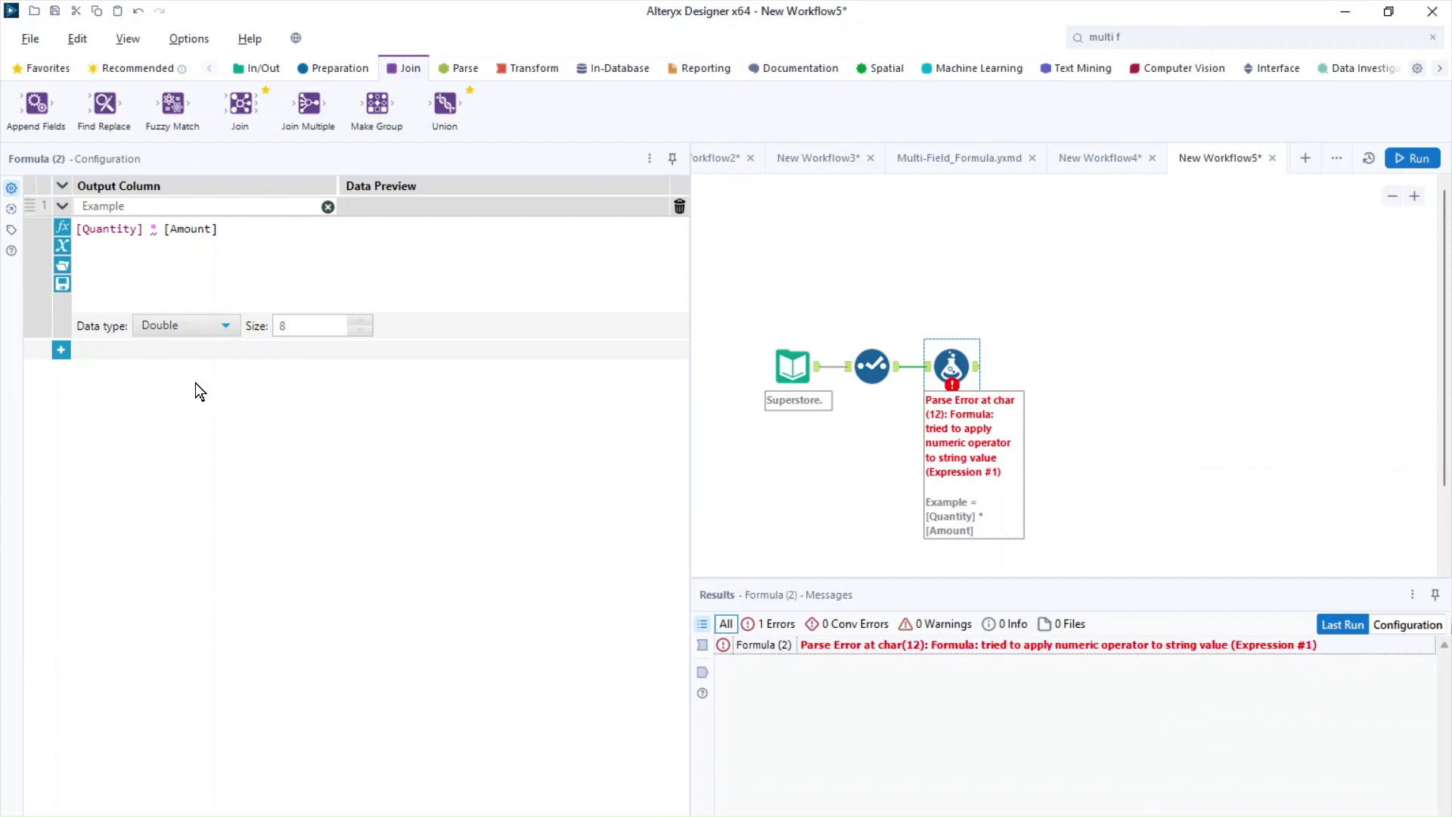
click(242, 231)
drag(69, 207, 148, 258)
drag(153, 200, 243, 252)
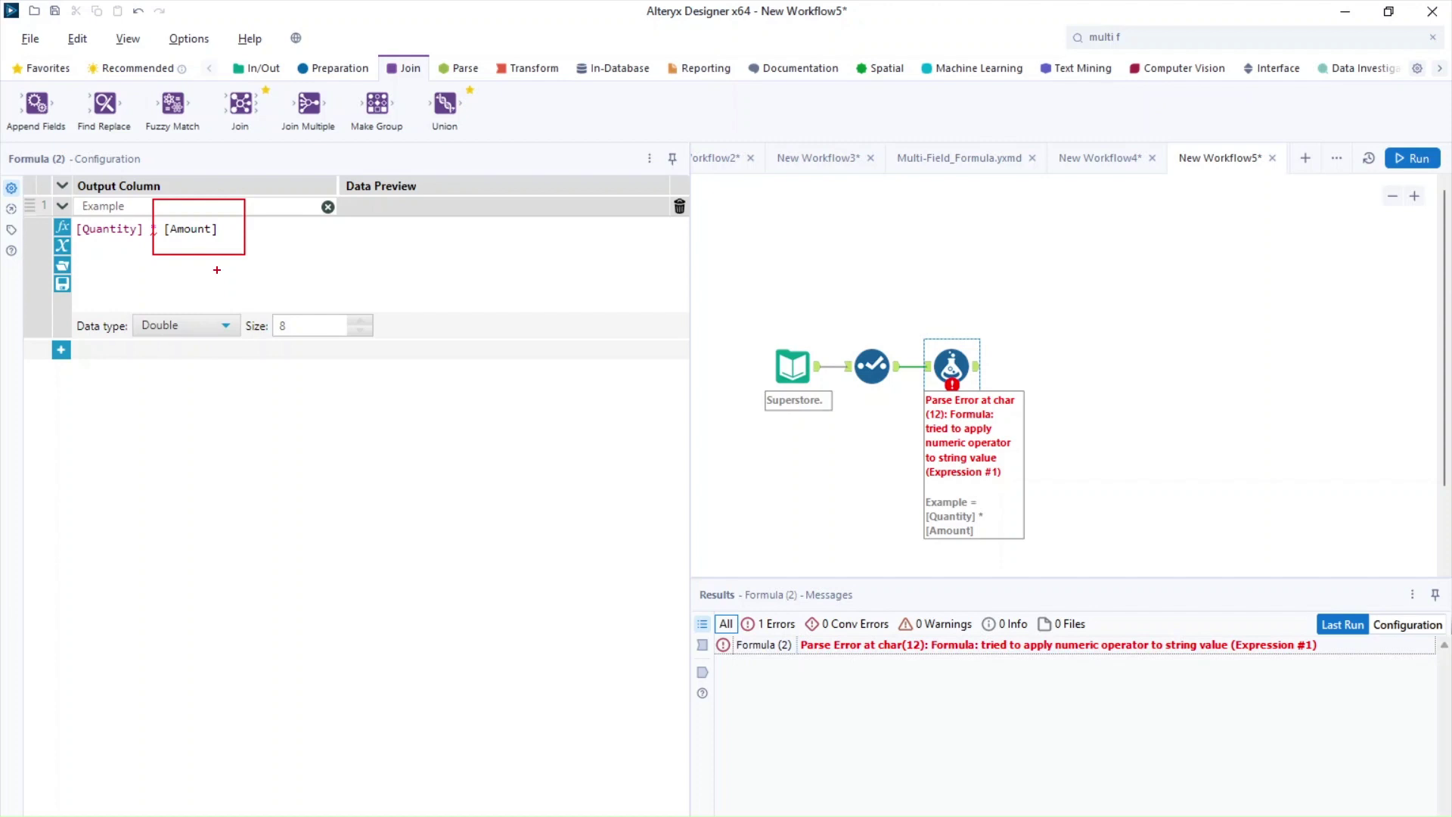
key(Escape)
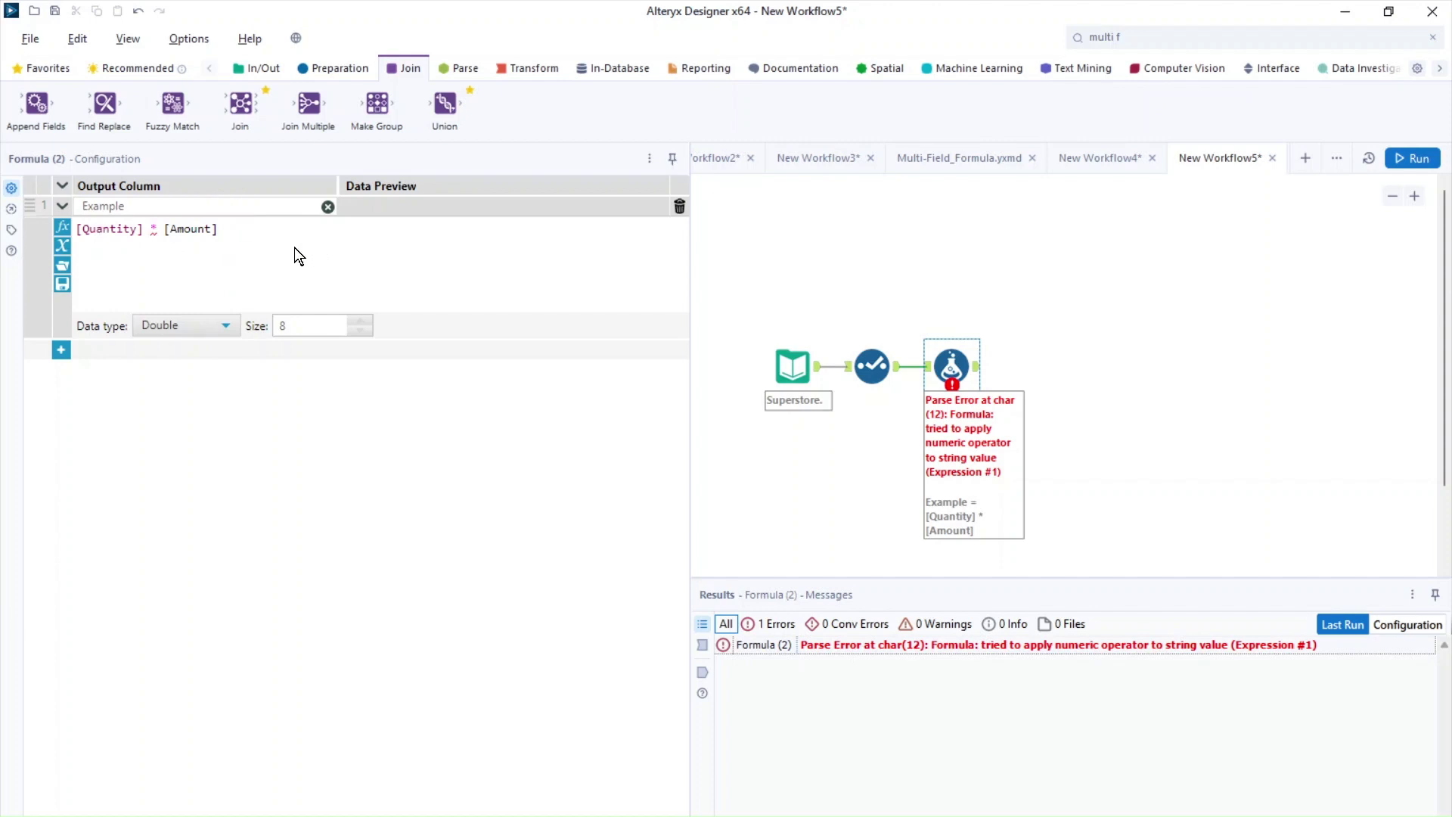
drag(337, 160, 657, 236)
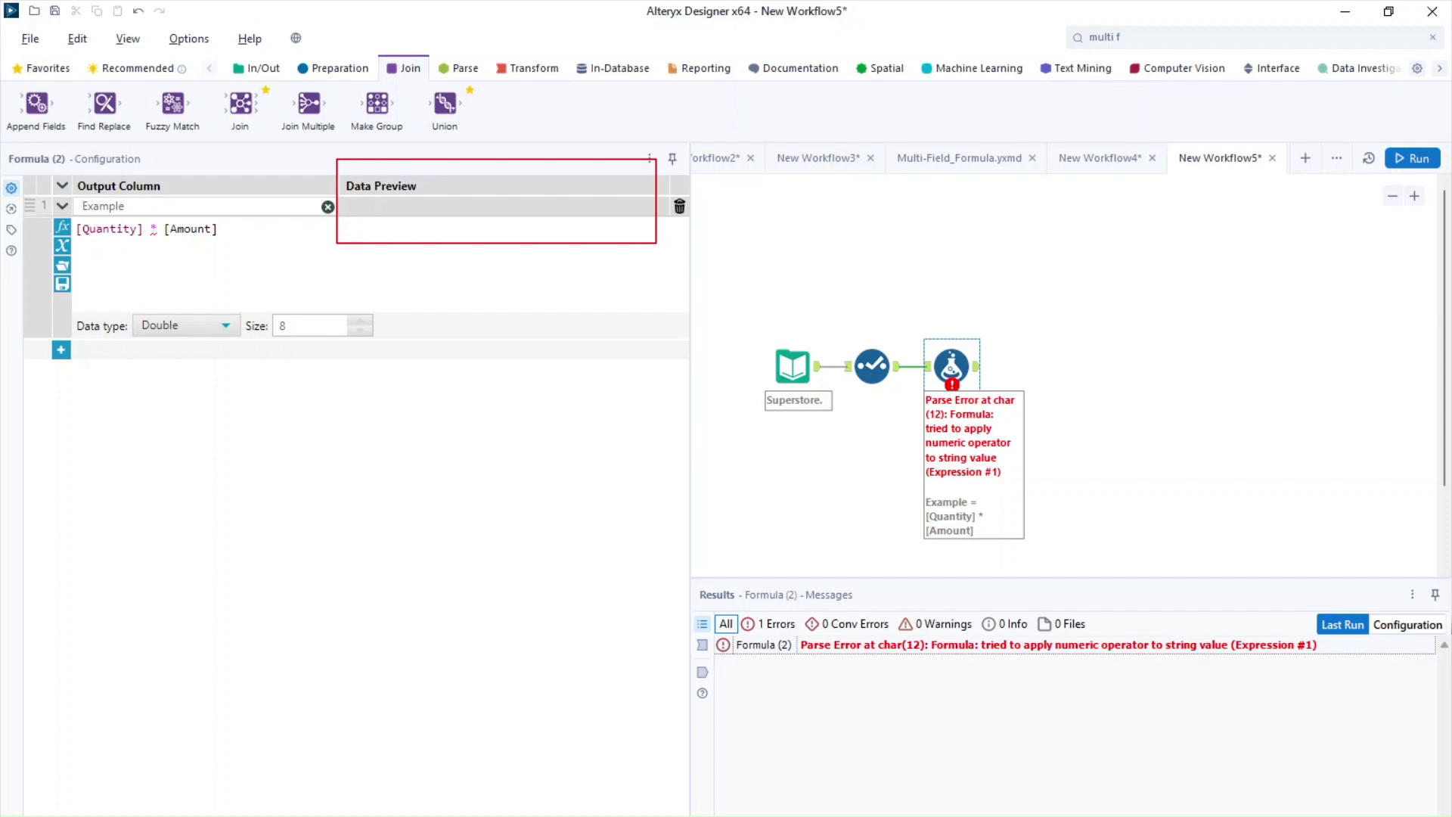
- Change the Quantity field's type to Float in the Select tool
click(877, 366)
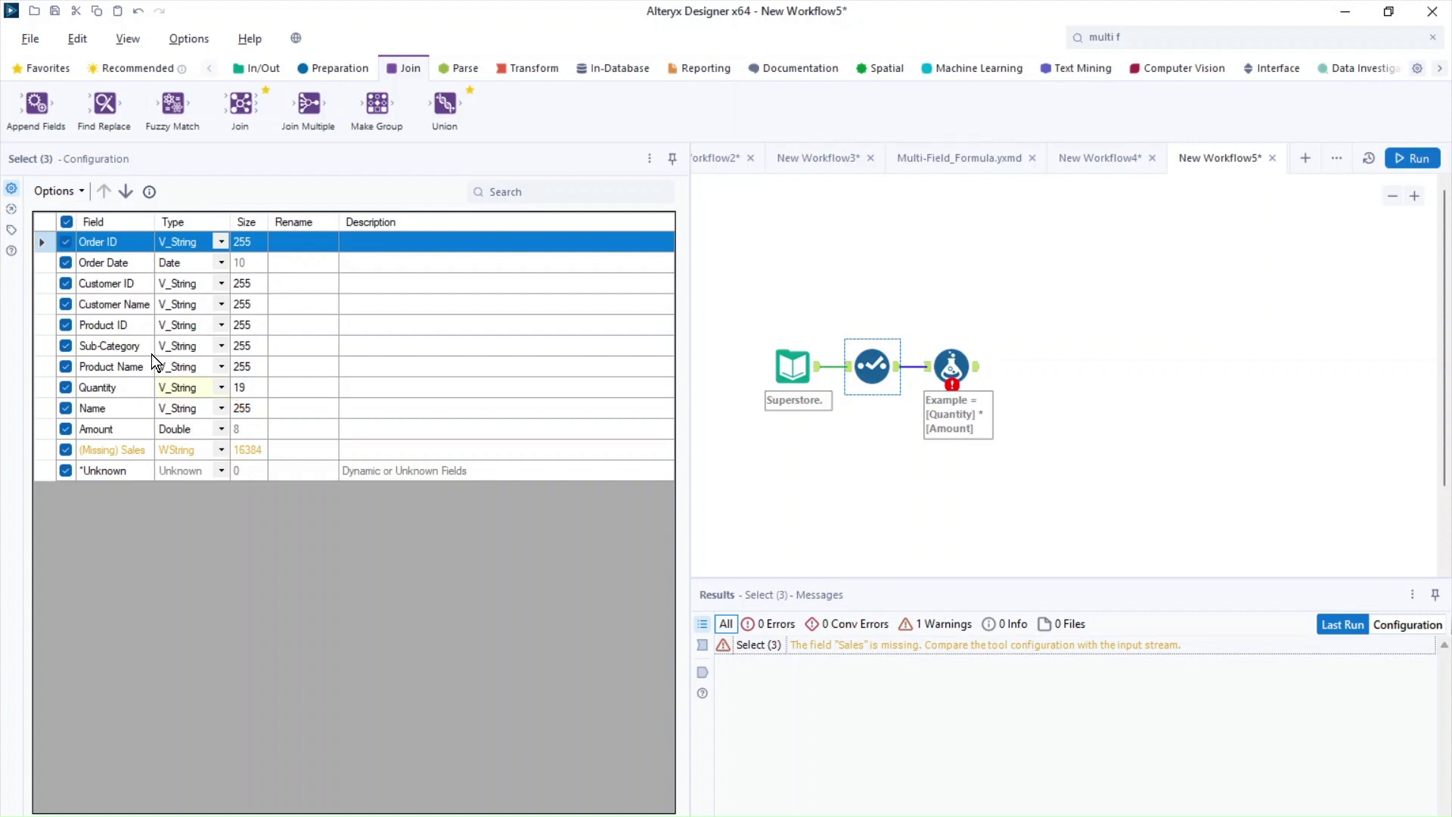
click(224, 386)
click(224, 389)
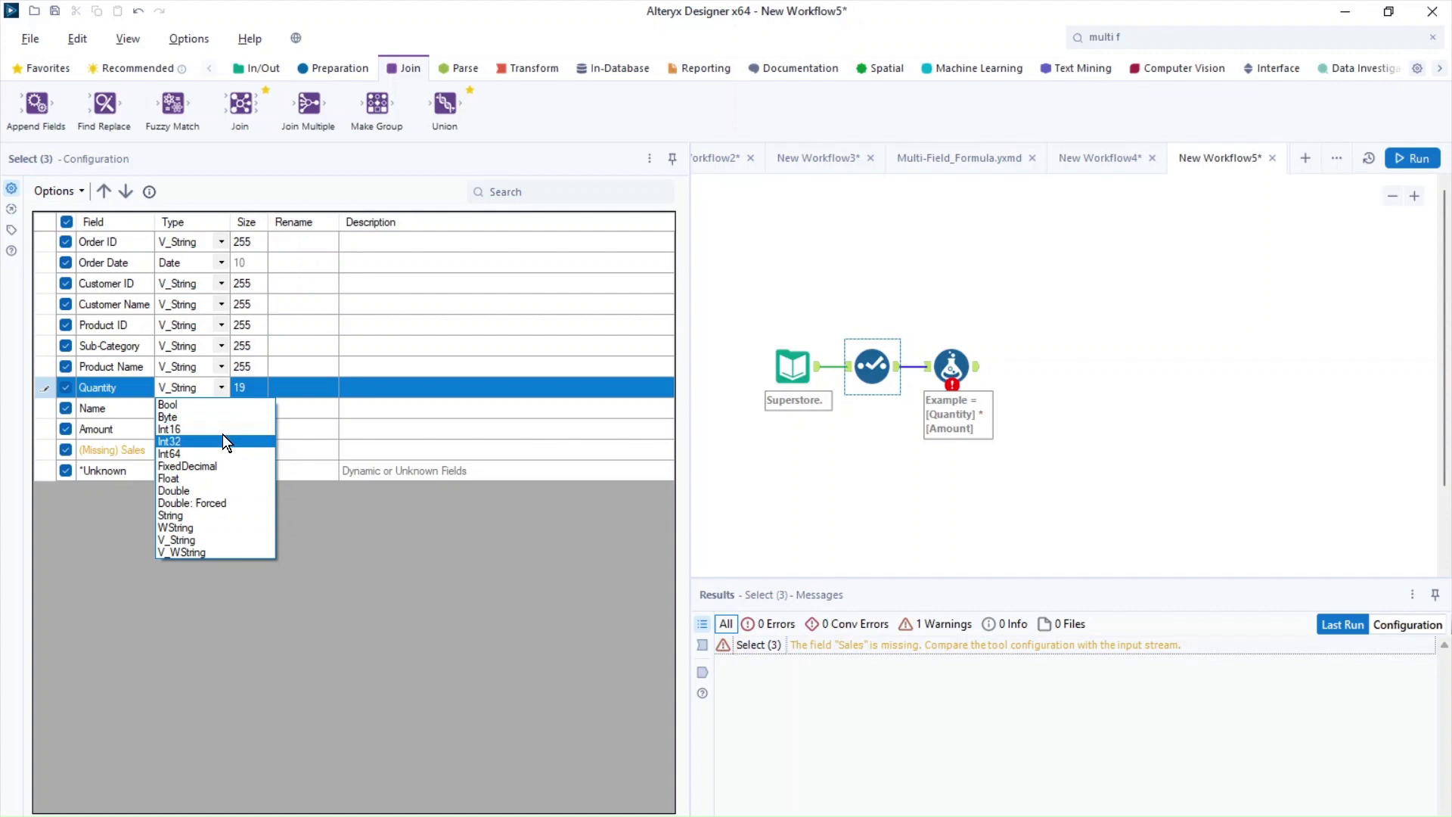
click(204, 478)
click(221, 387)
click(207, 483)
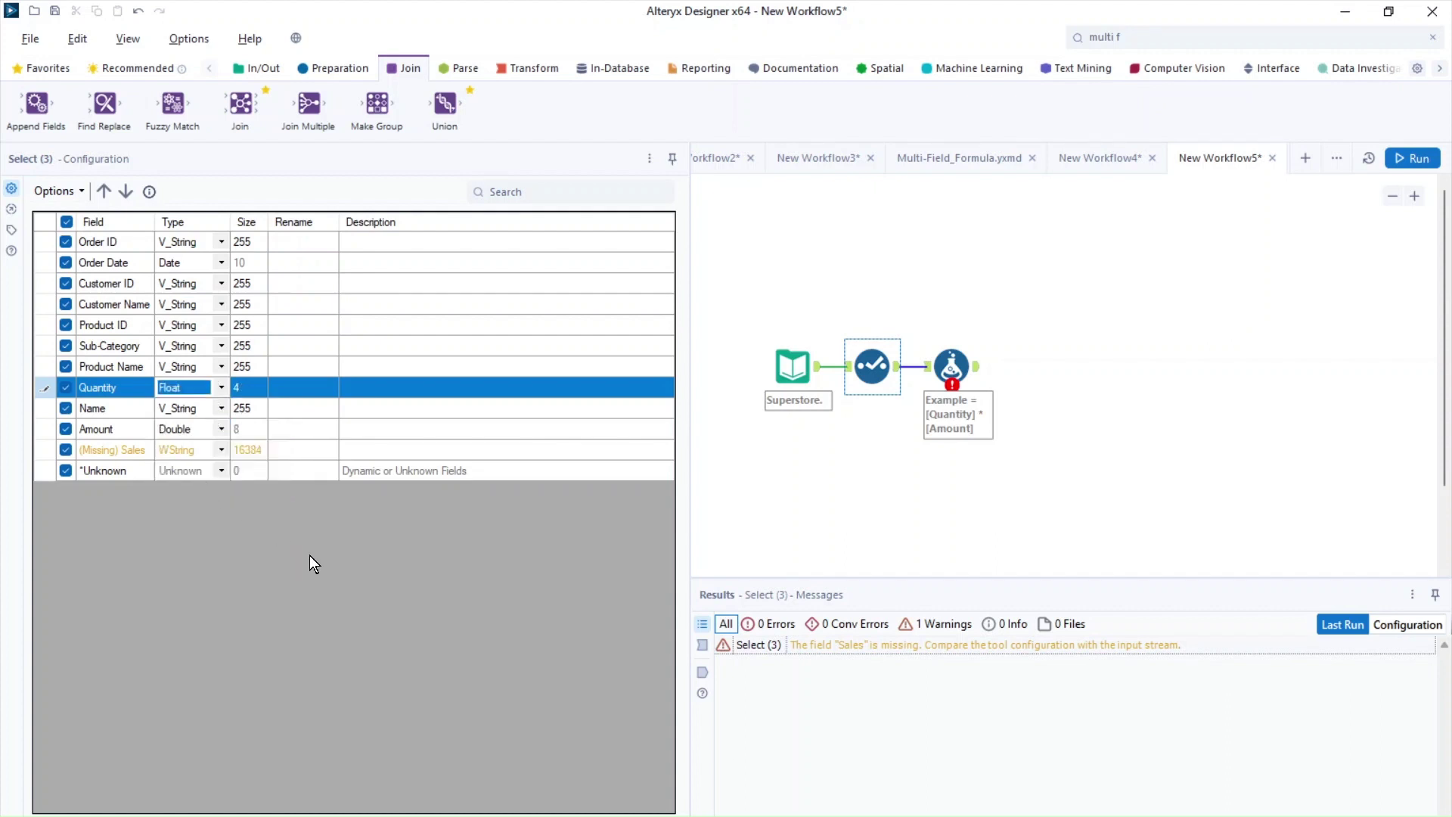
- Run the workflow and reopen the Formula tool's settings
click(1413, 158)
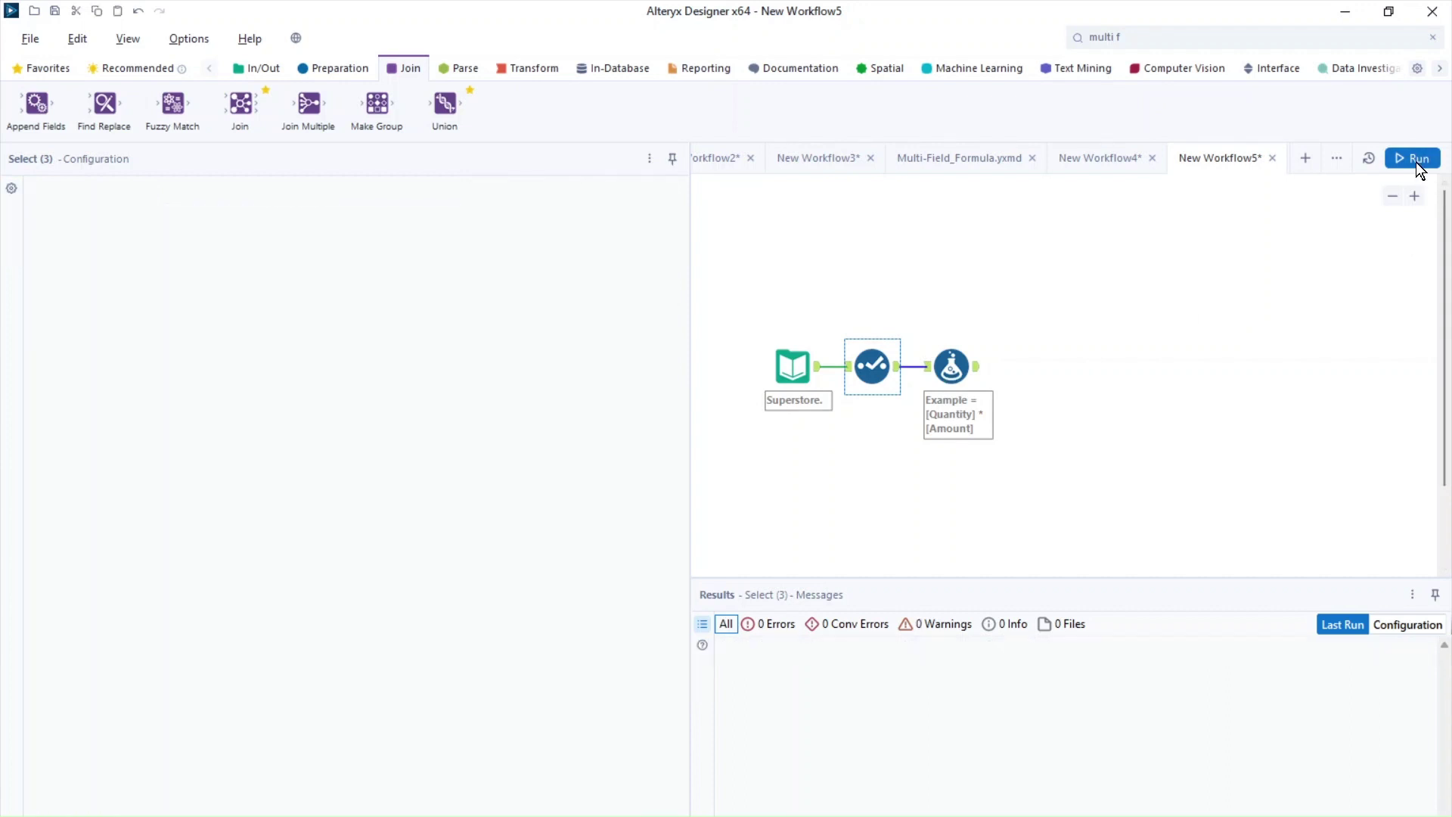
click(841, 477)
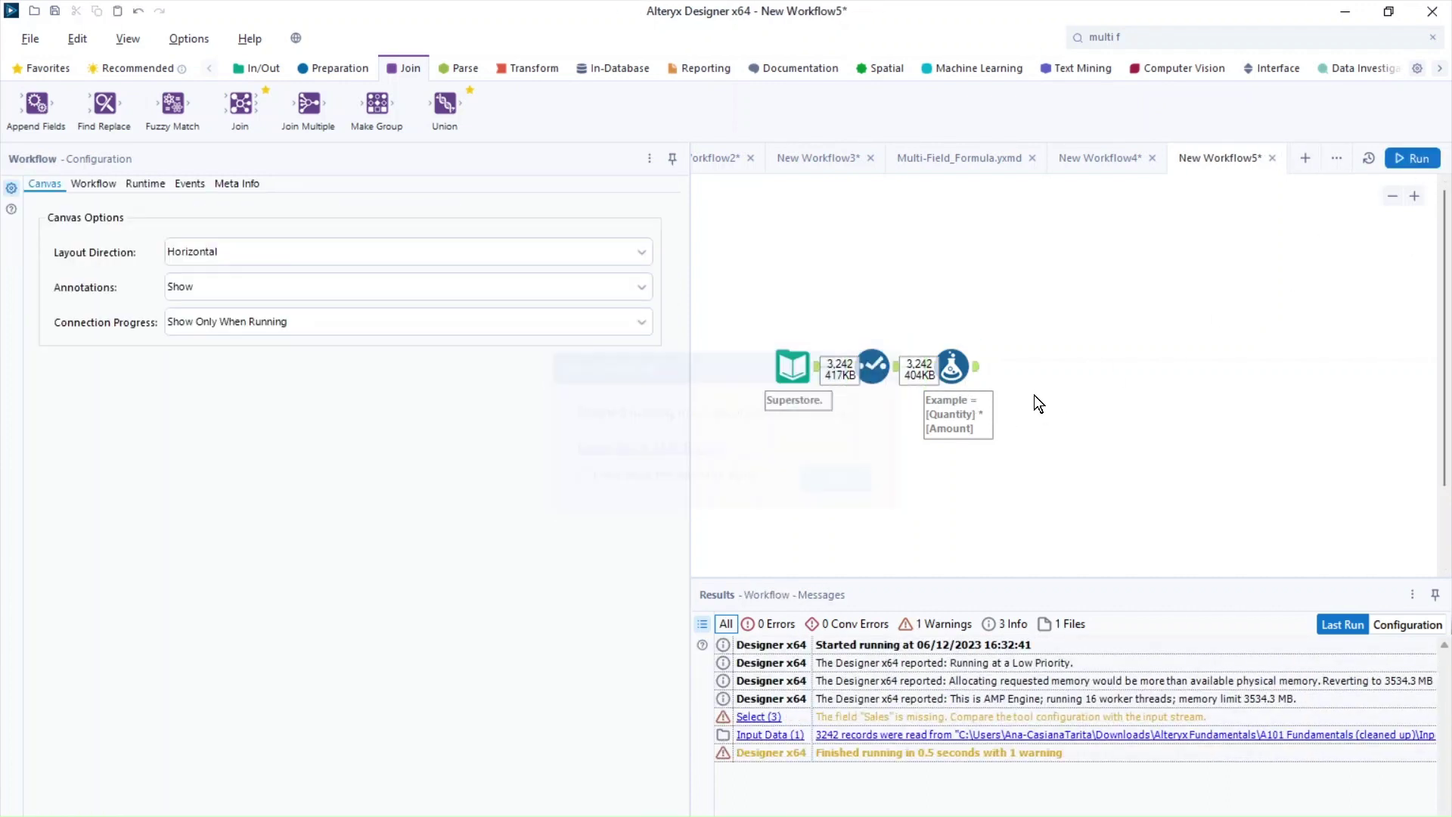
click(953, 363)
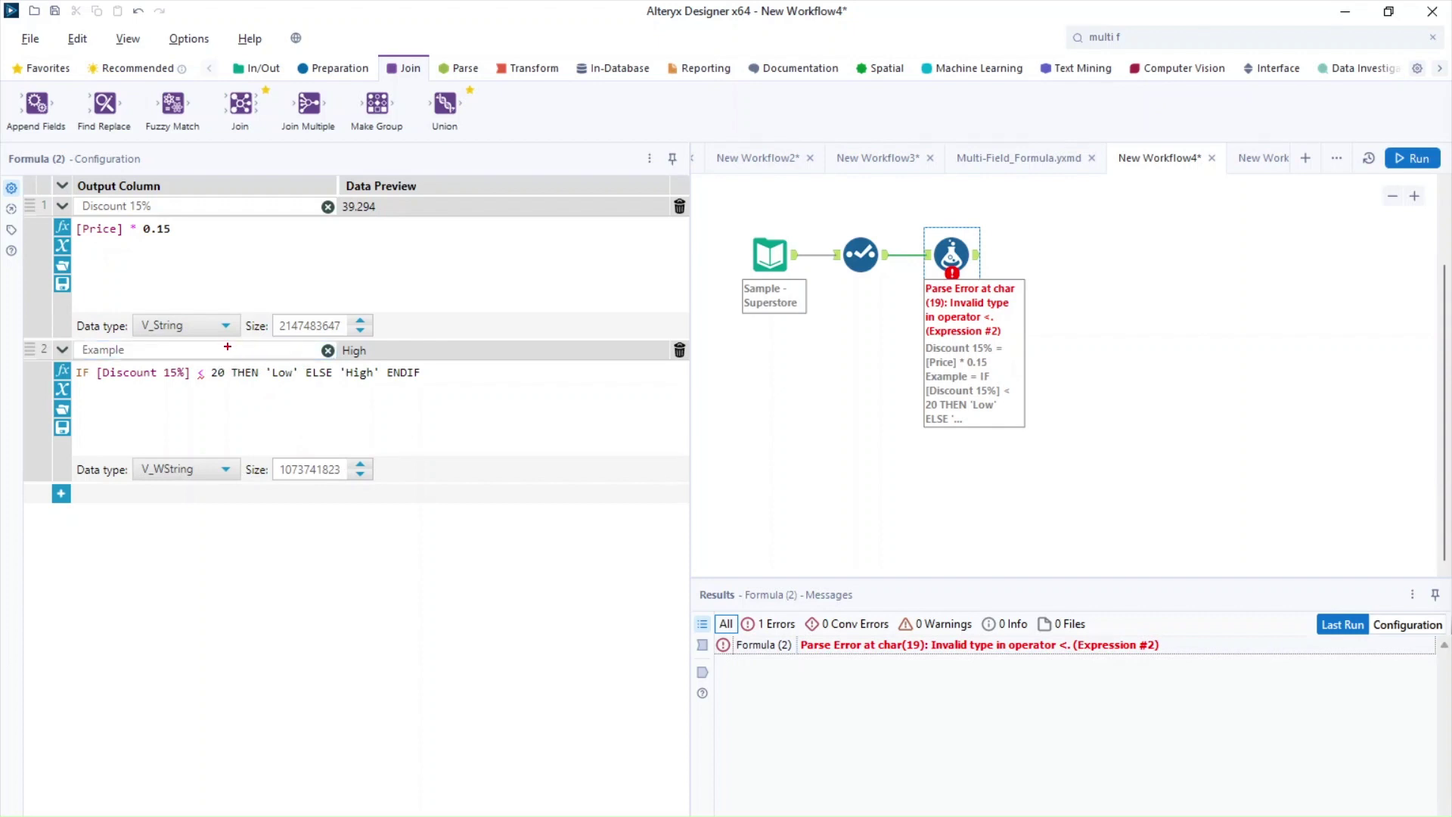
drag(226, 345, 437, 406)
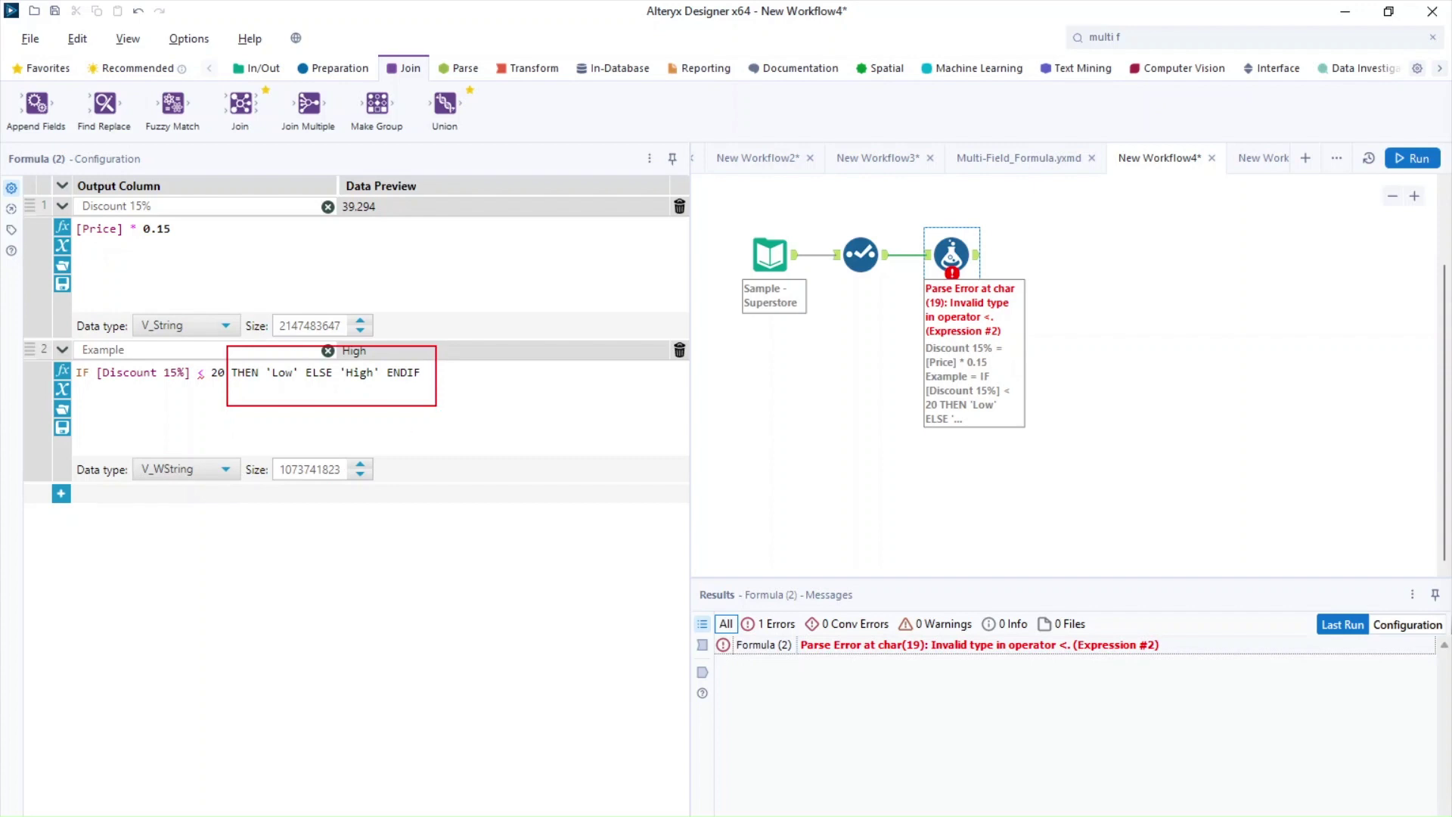
- Set the Discount 15% column's data type to Double
click(195, 321)
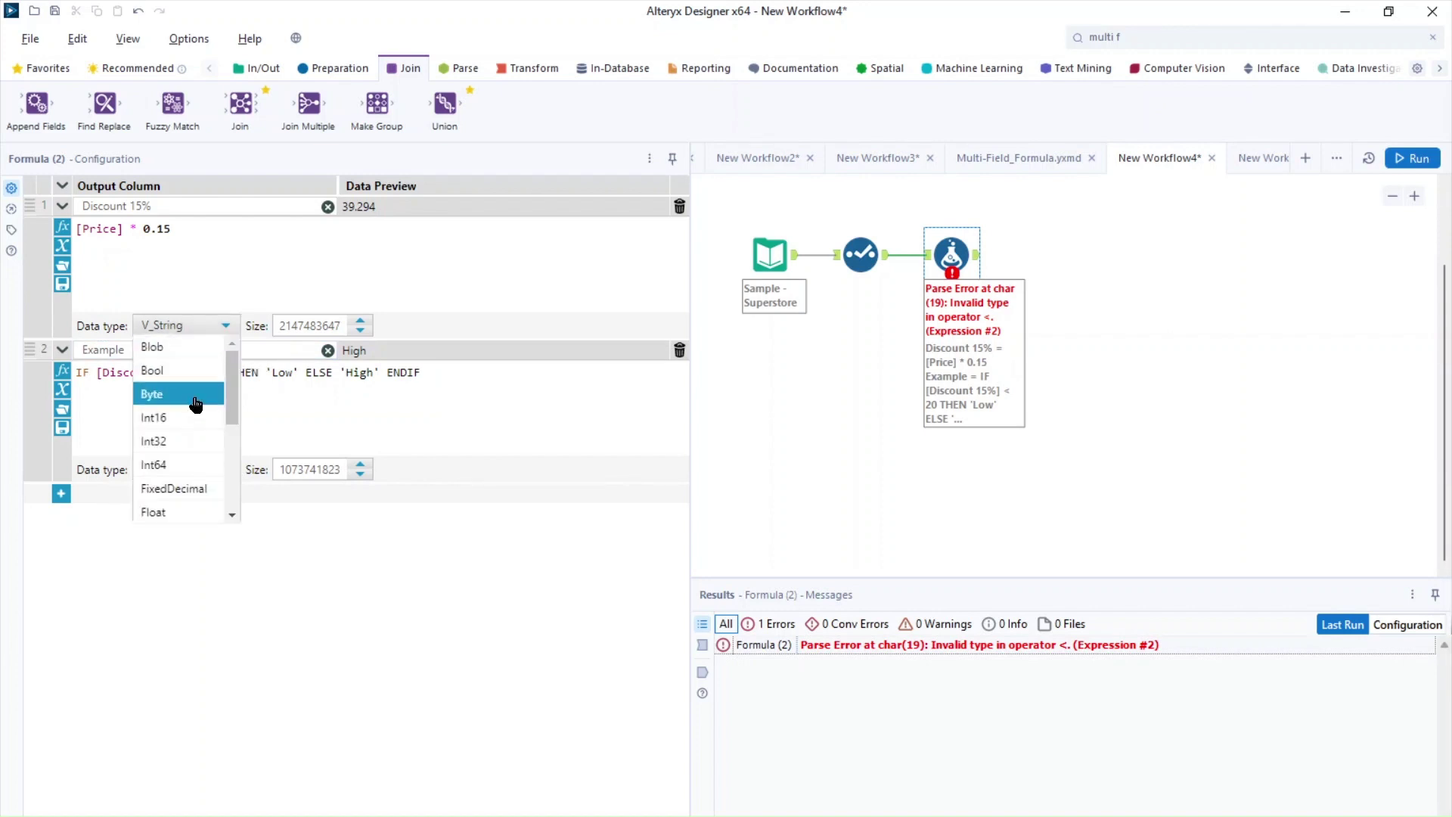
scroll(201, 470, down, 3)
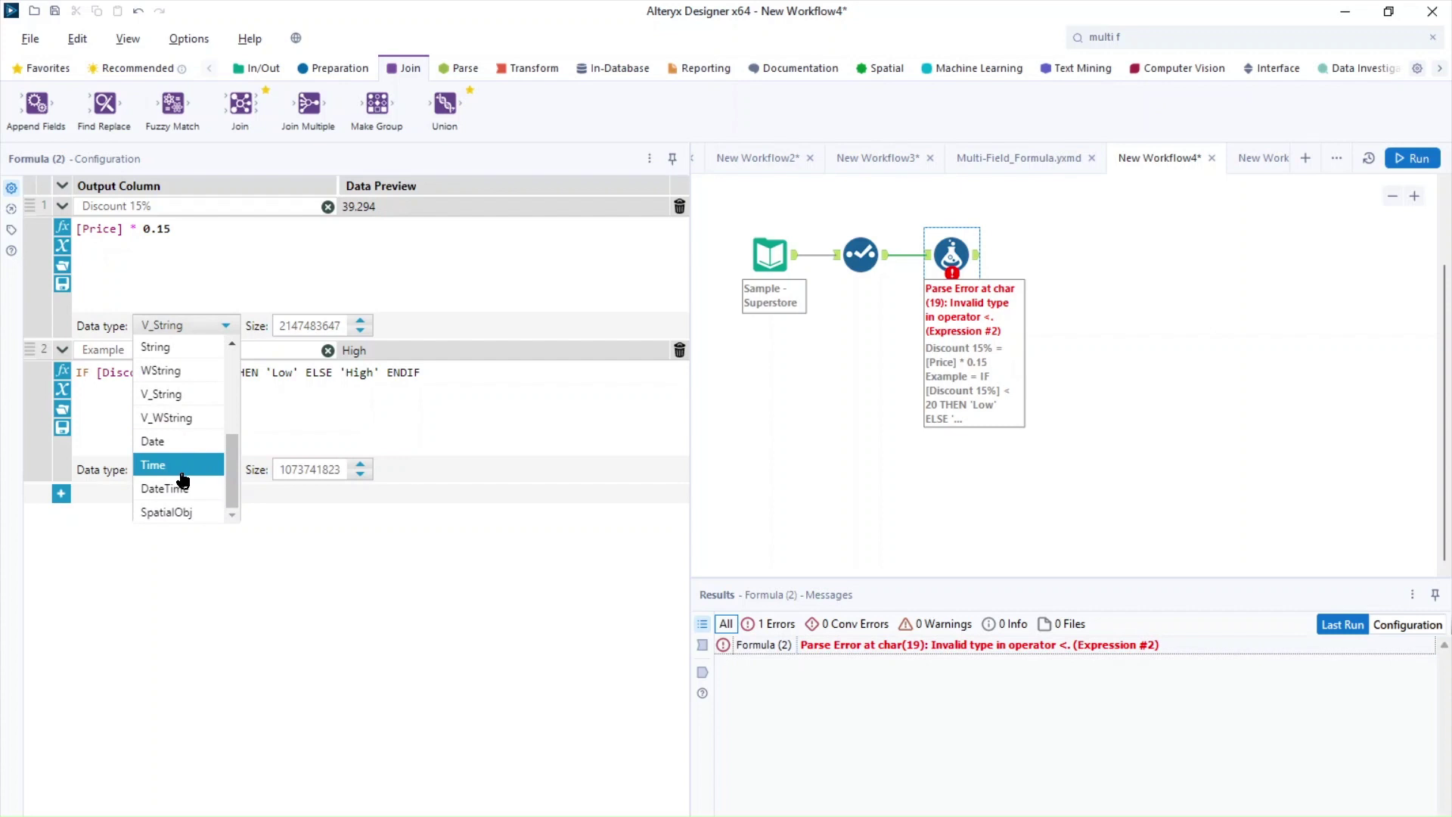
scroll(190, 473, up, 2)
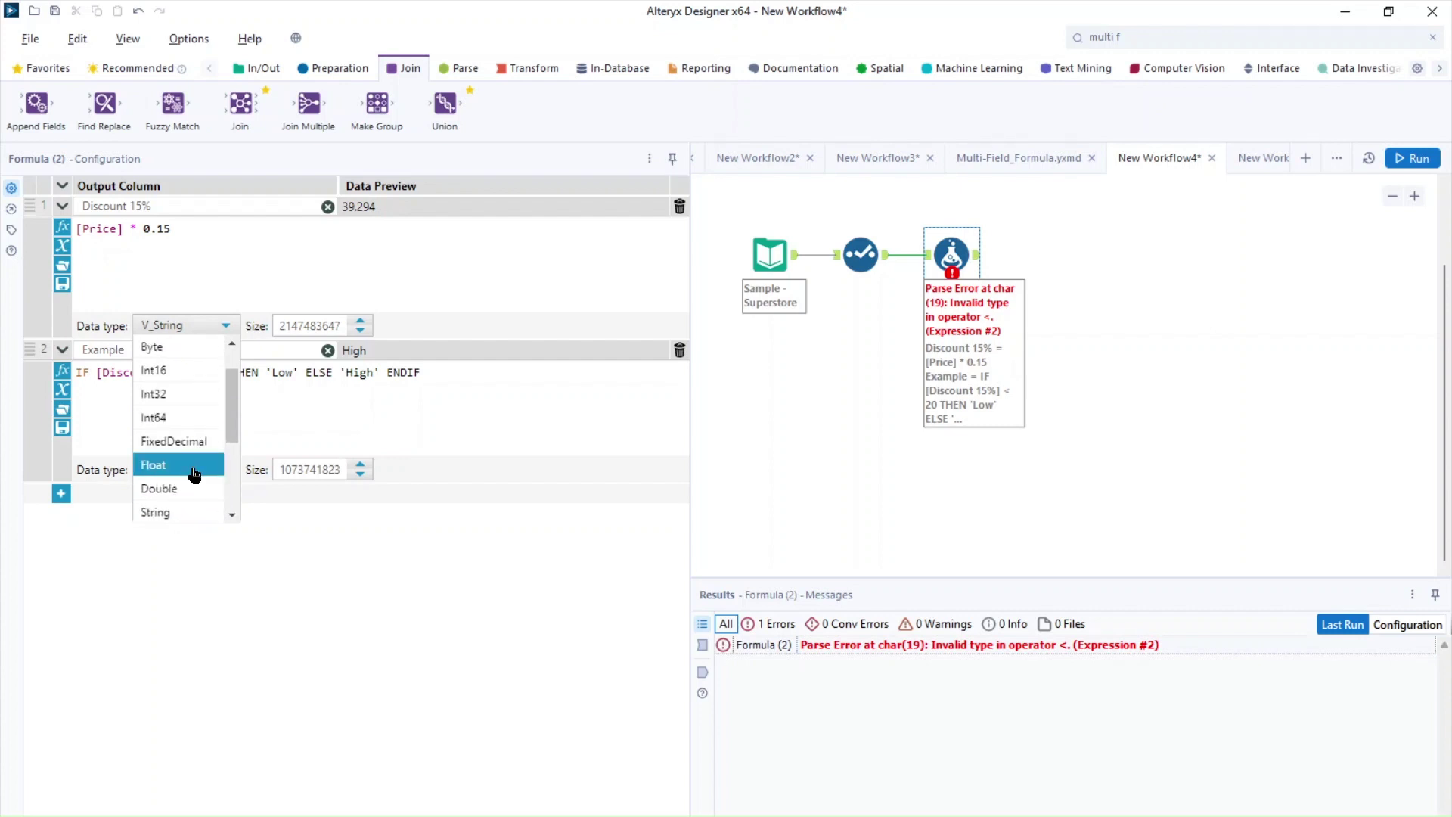
click(183, 493)
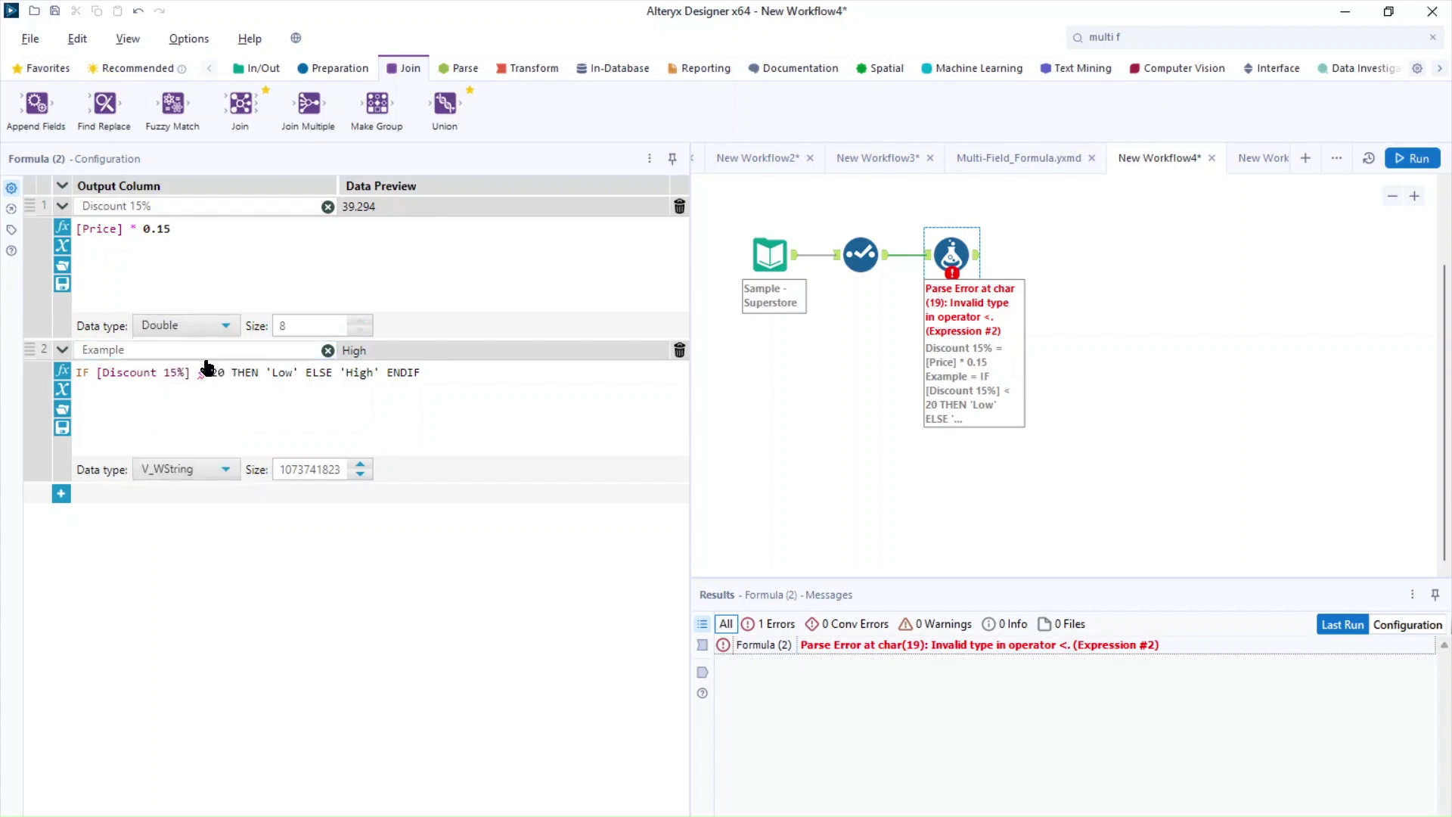
- Run the workflow and review the Example expression, now previewing High
key(ctrl+r)
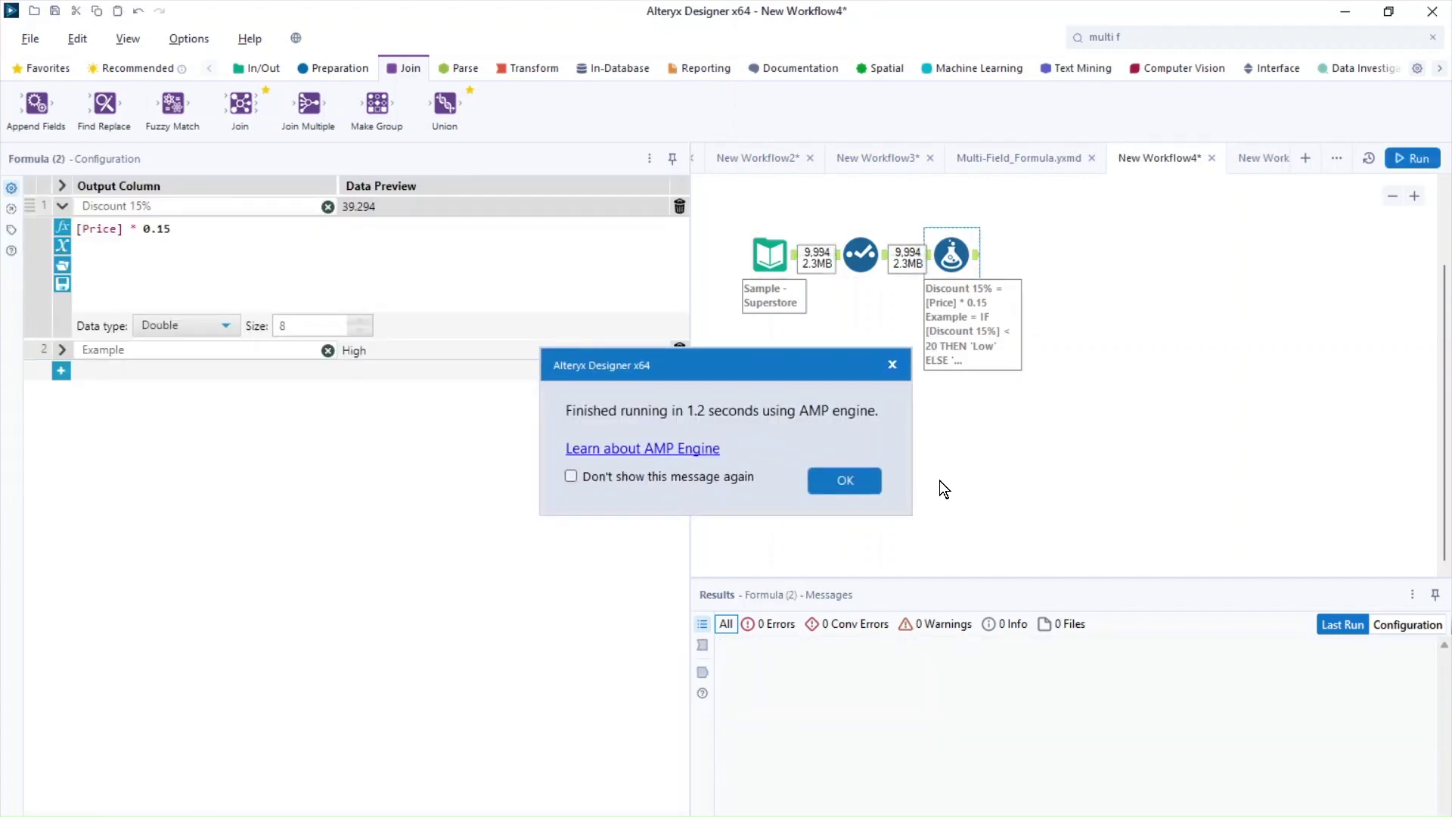
click(973, 263)
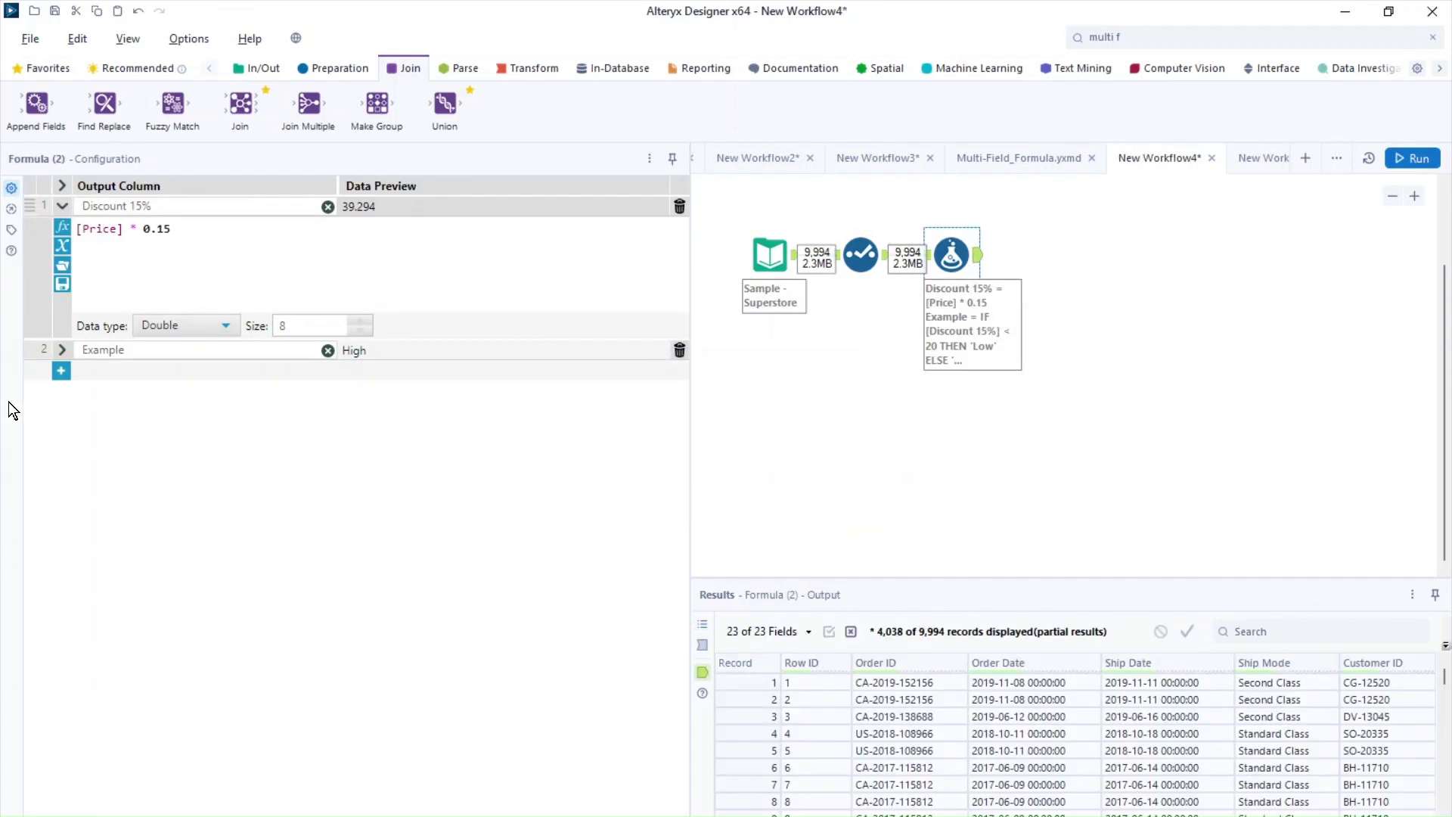
click(62, 349)
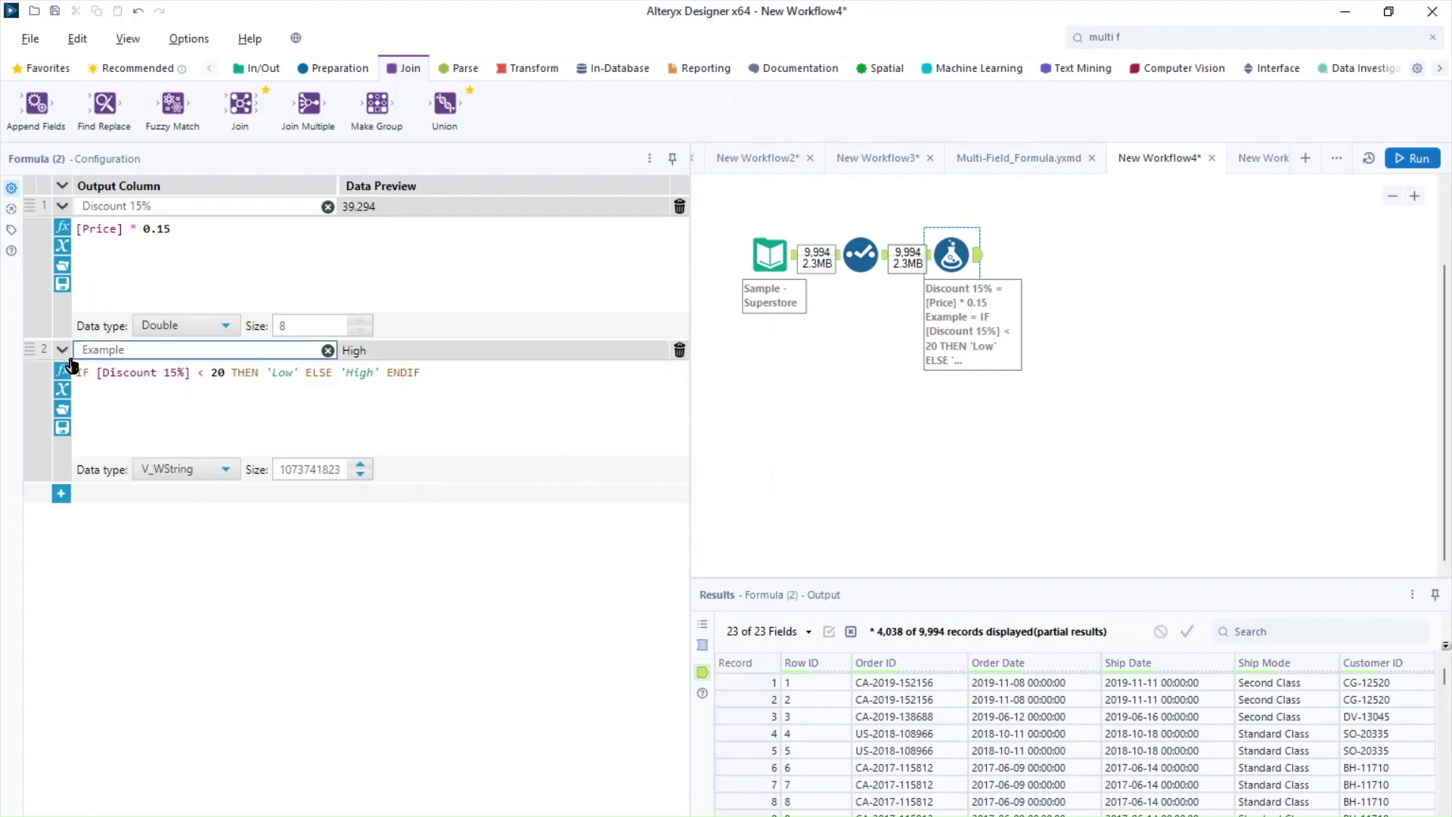
click(78, 353)
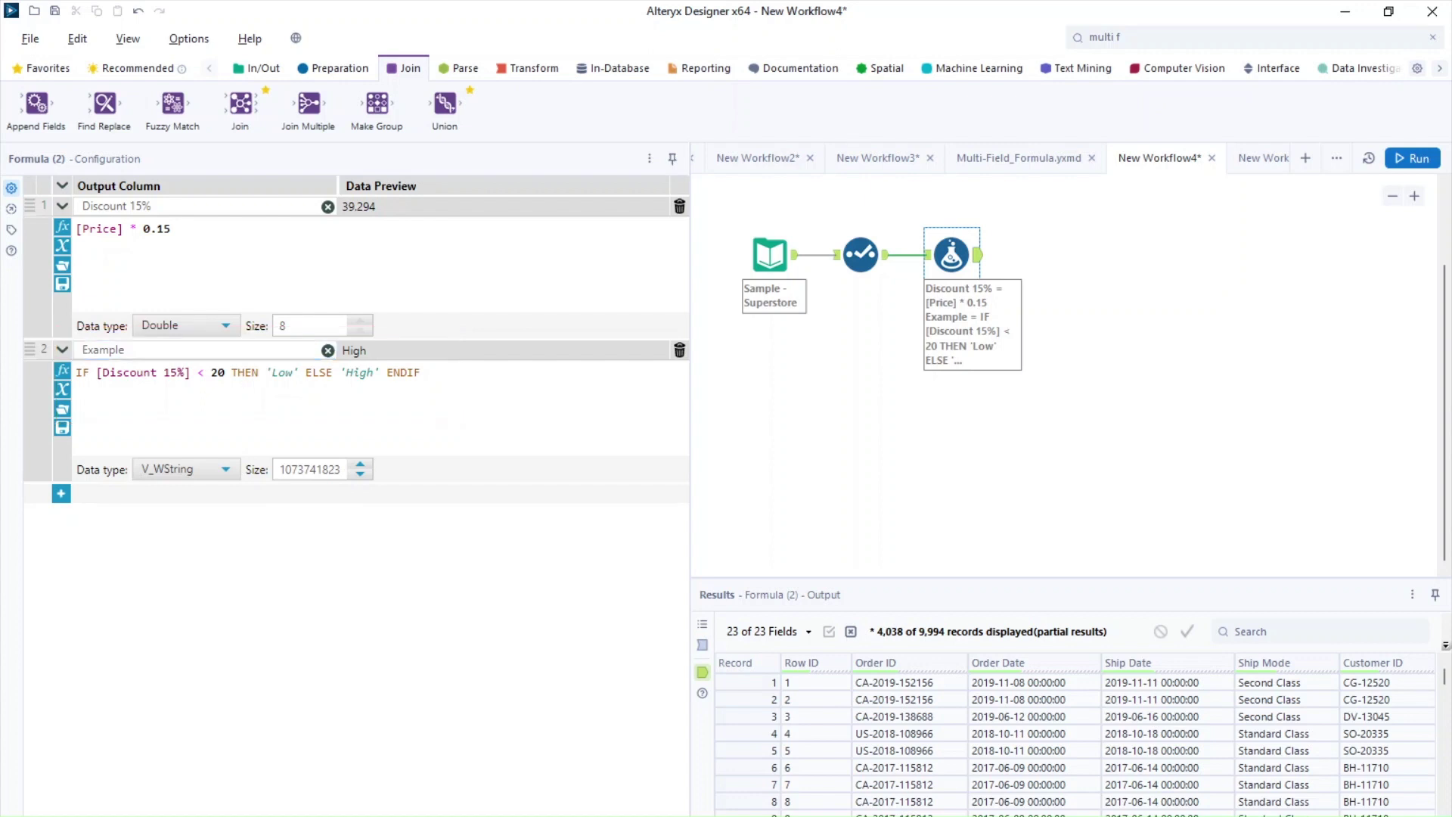
- Switch to New Workflow2 and view its Formula missing-field error
click(757, 158)
click(332, 68)
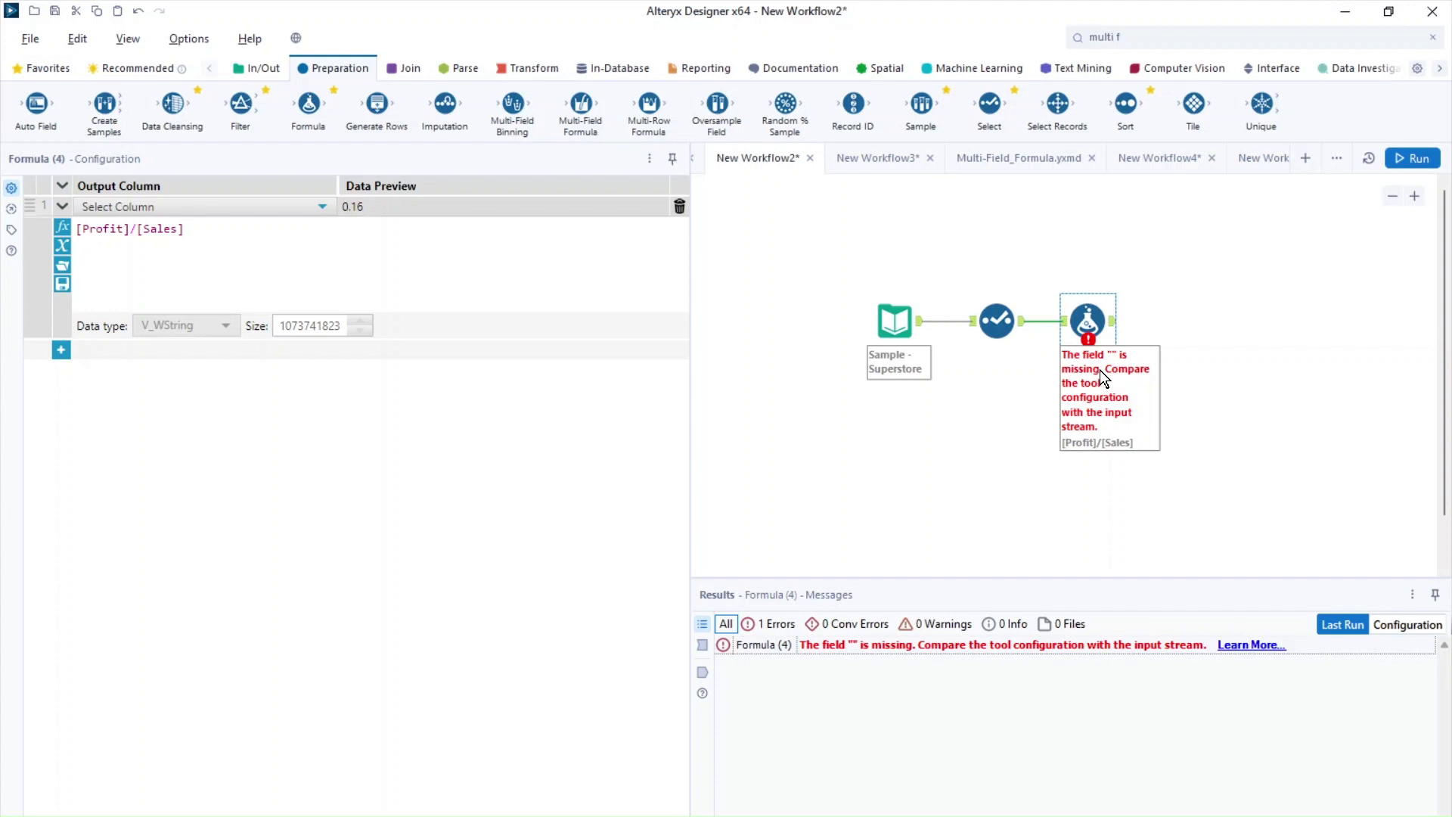
- Output [Profit]/[Sales] to a new Example column, run, and view the Formula's records
click(195, 201)
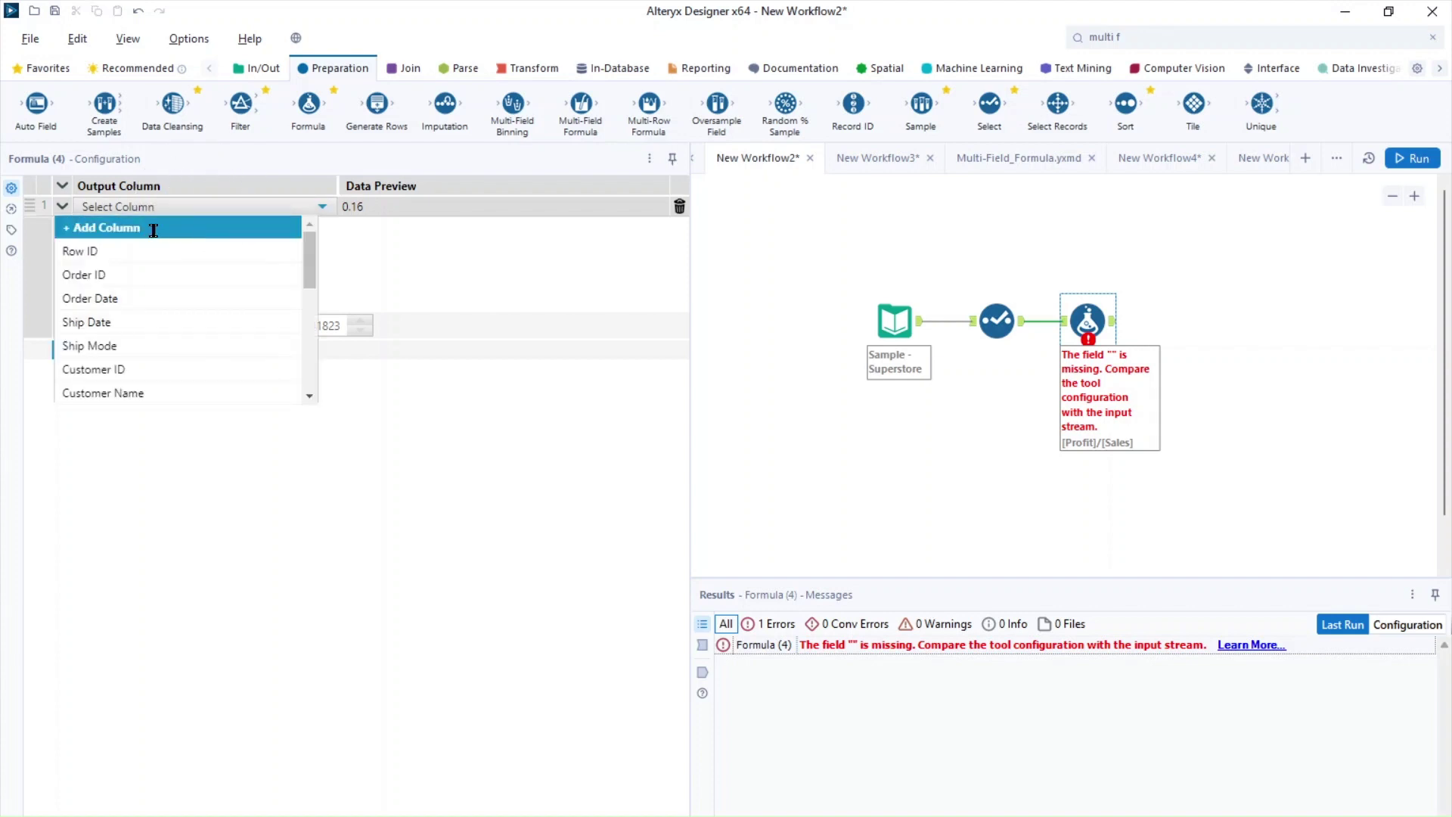
click(153, 227)
text(Example)
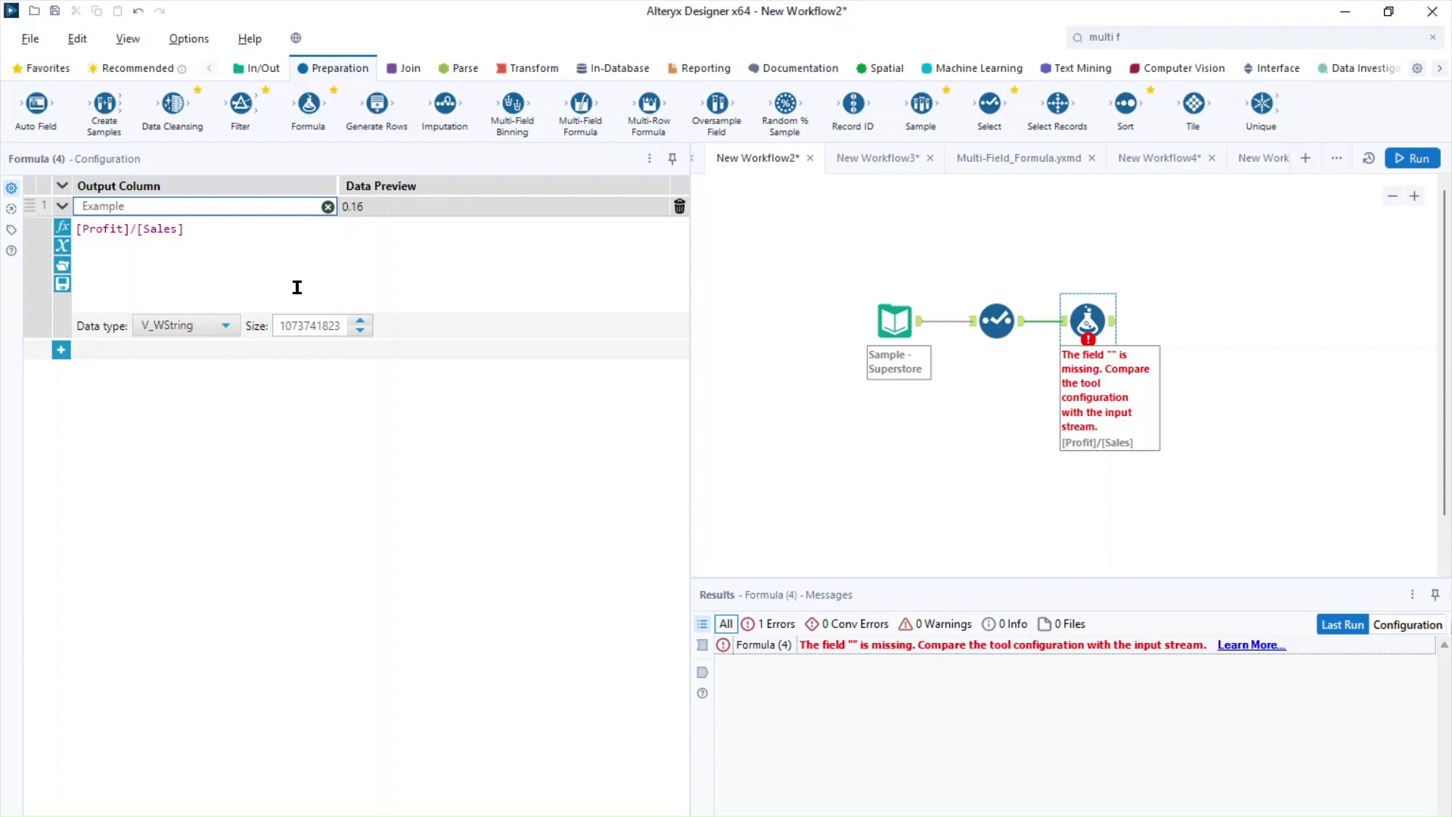
key(ctrl+r)
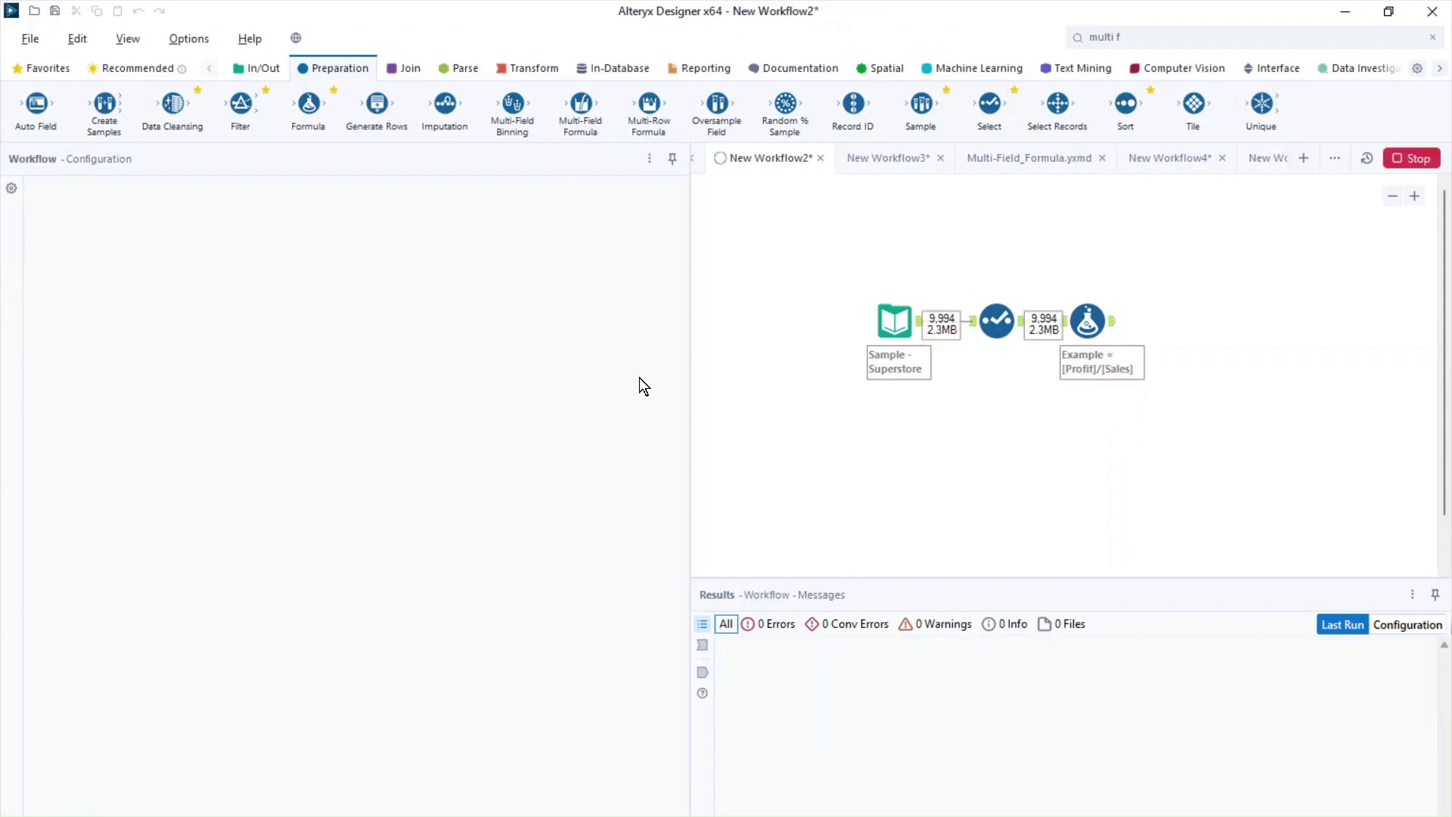
click(1109, 325)
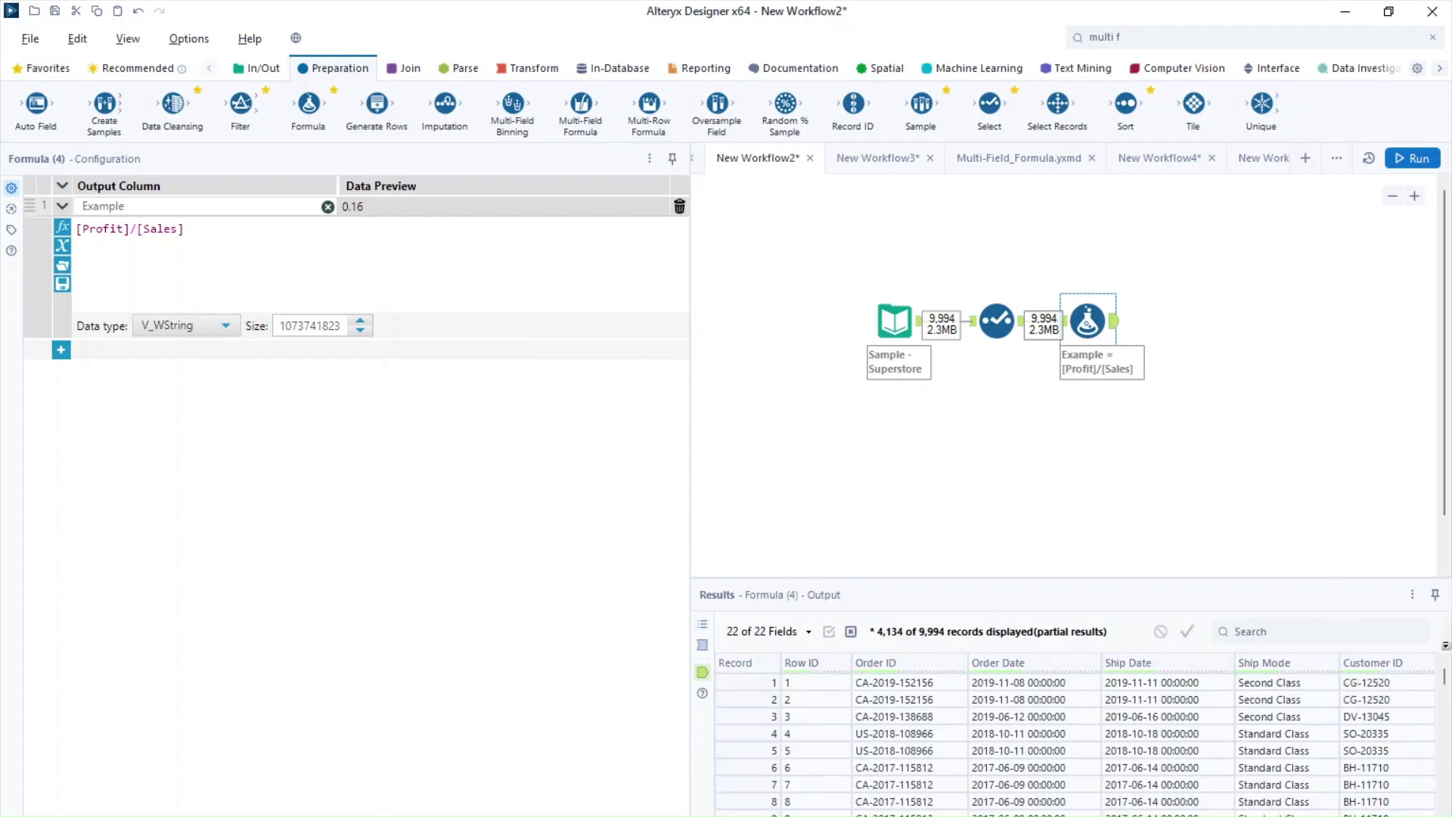